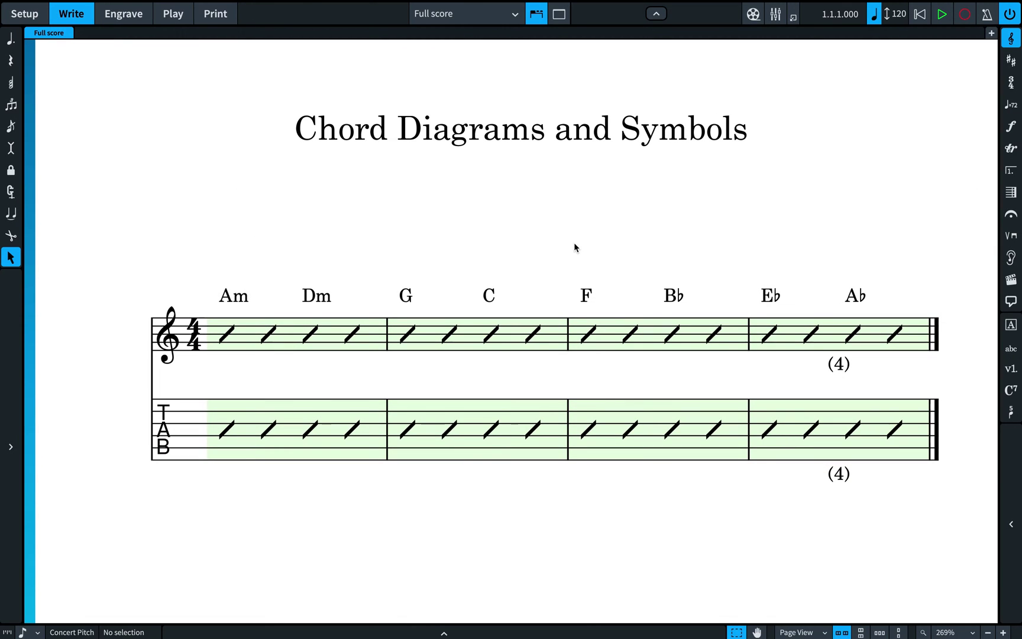
Step: Select the Am, Dm and G chord symbols in turn, then clear the selection
{"action": "left_click", "coordinate": [248, 302]}
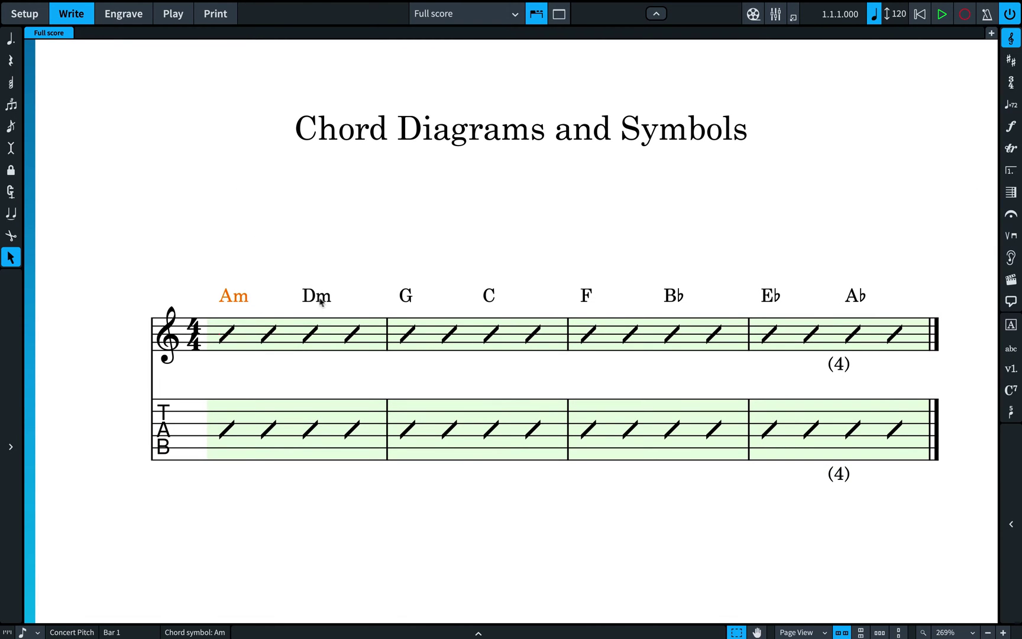
{"action": "left_click", "coordinate": [319, 299]}
{"action": "left_click", "coordinate": [406, 299]}
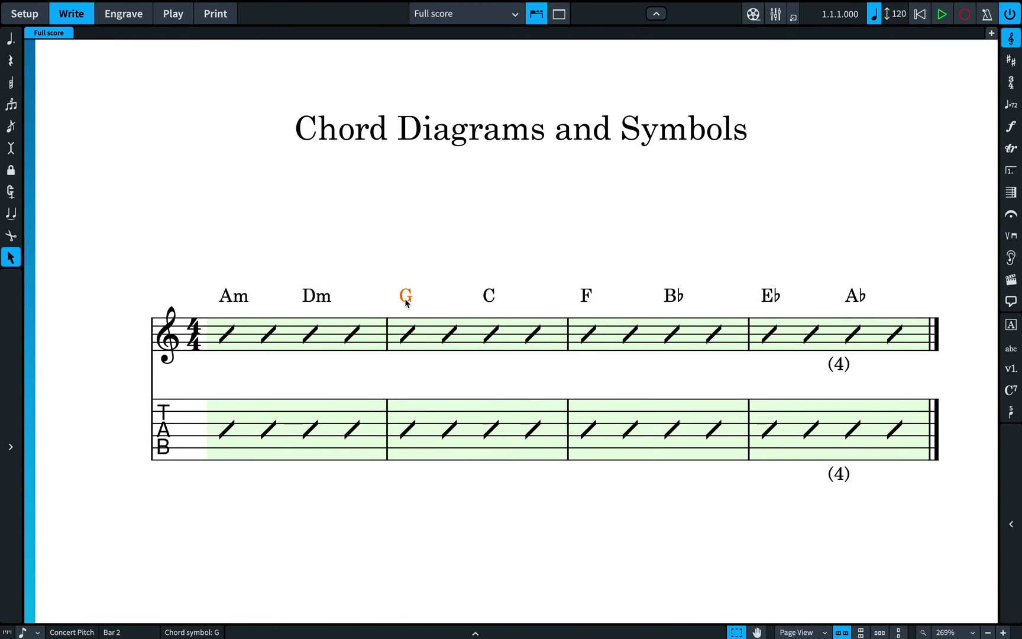
{"action": "left_click", "coordinate": [393, 265]}
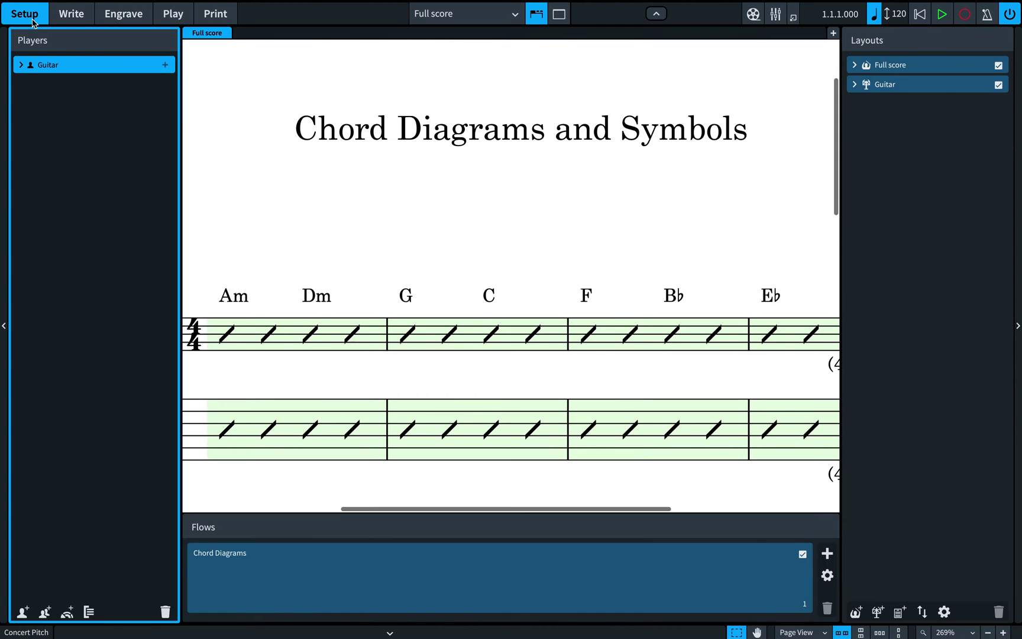
Step: In Setup mode, turn on standard guitar tuning chord diagrams for the Guitar player
{"action": "left_click", "coordinate": [24, 13]}
{"action": "right_click", "coordinate": [72, 70]}
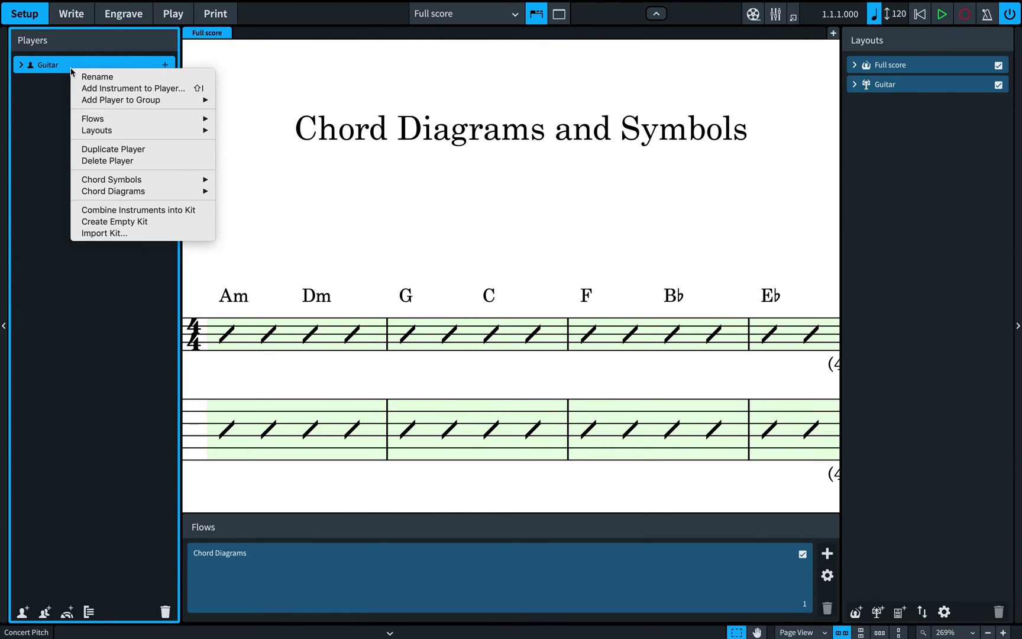
{"action": "mouse_move", "coordinate": [152, 192]}
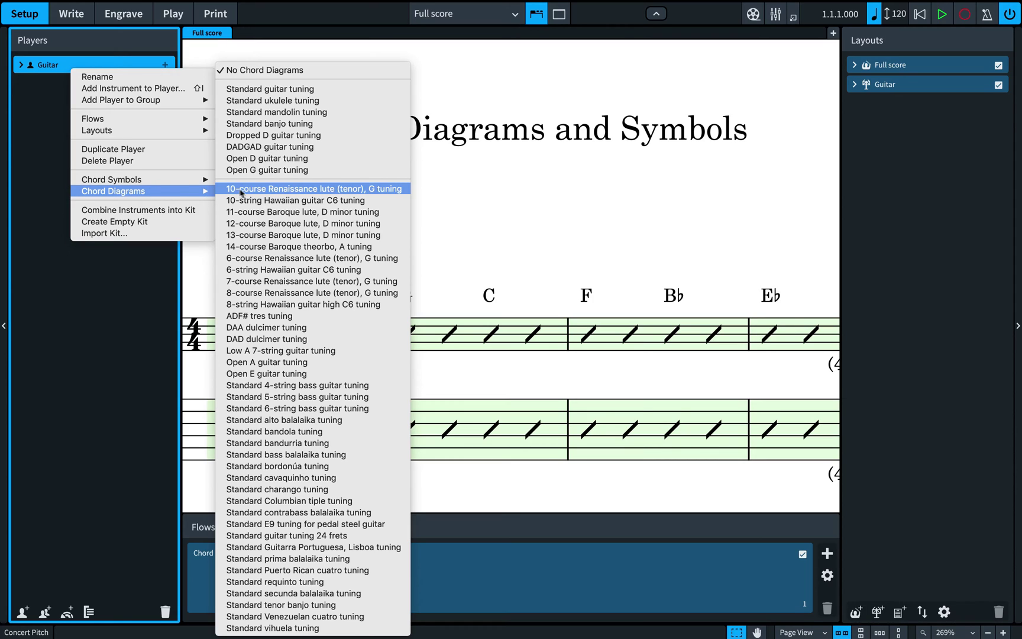
{"action": "left_click", "coordinate": [329, 89]}
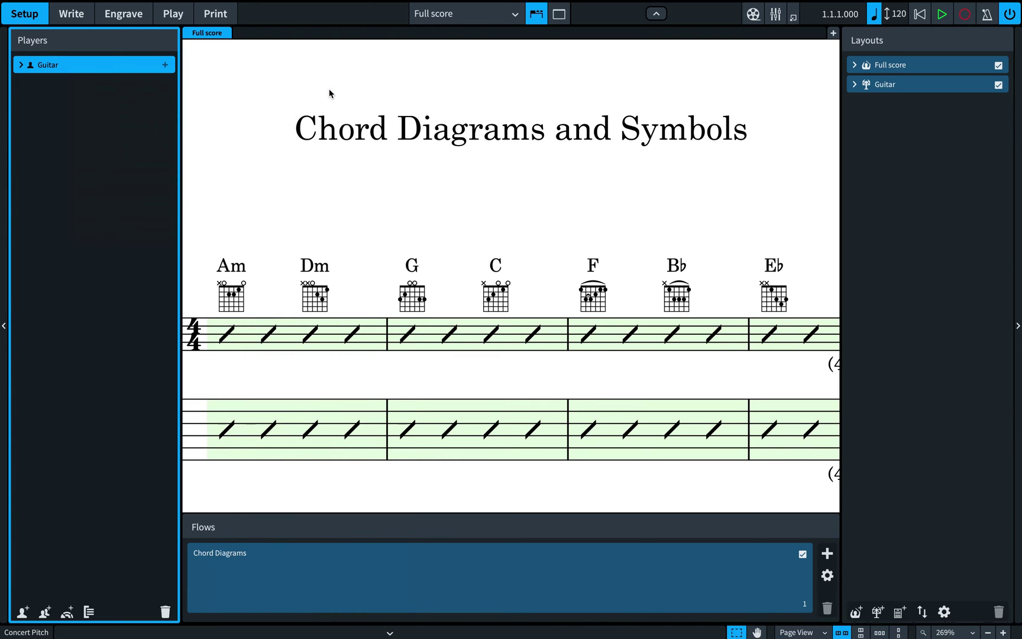
Step: Back in Write mode, zoom in on the score and select the Am chord diagram
{"action": "left_click", "coordinate": [71, 13]}
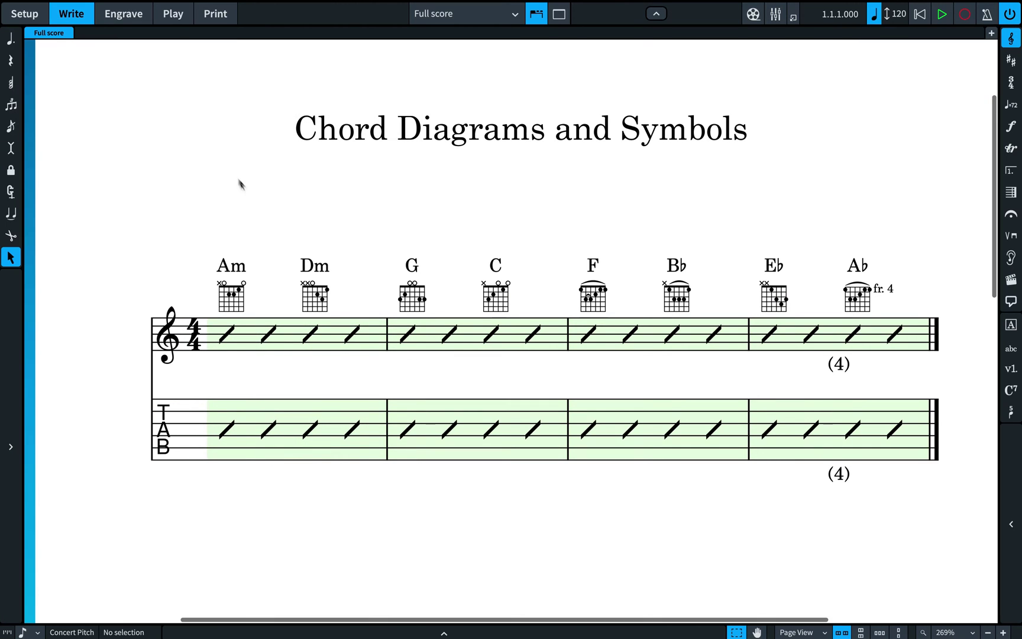
{"action": "key", "text": "ctrl+equal"}
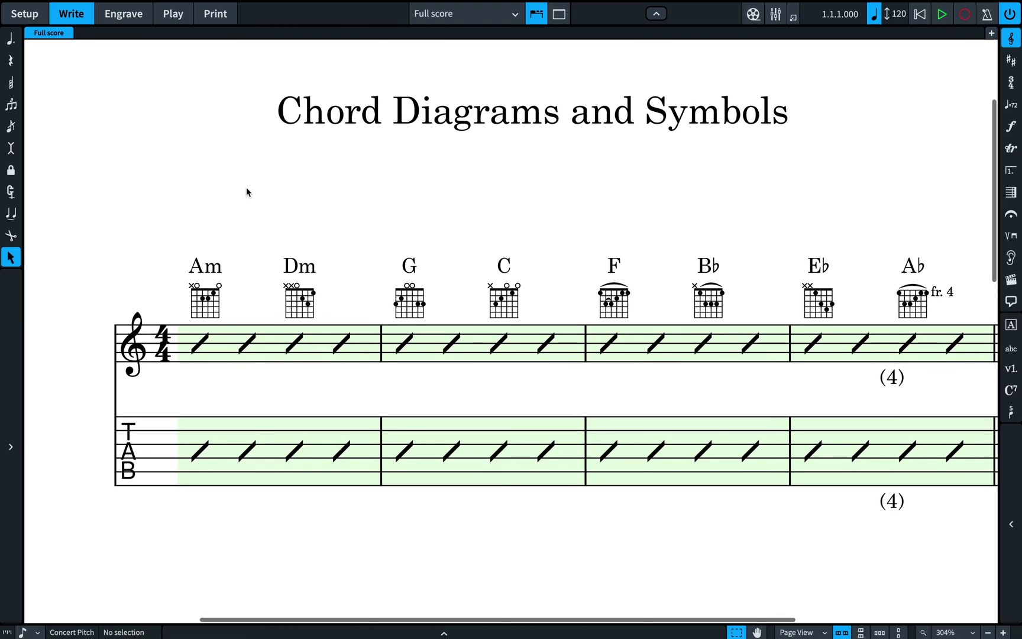
{"action": "scroll", "coordinate": [247, 191], "scroll_direction": "down", "scroll_amount": 2}
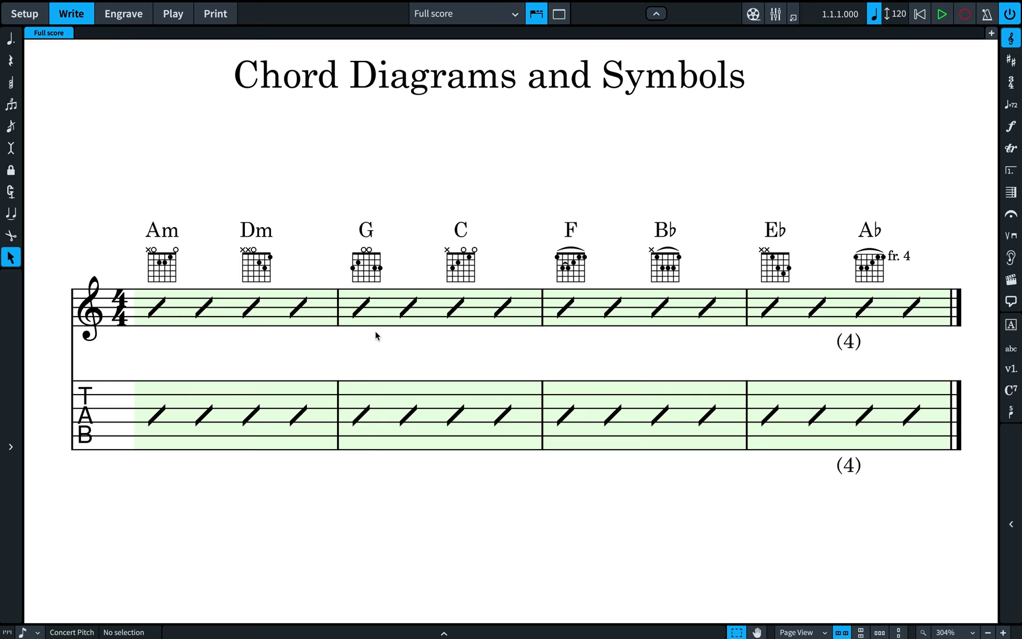
{"action": "scroll", "coordinate": [148, 308], "scroll_direction": "up", "scroll_amount": 1}
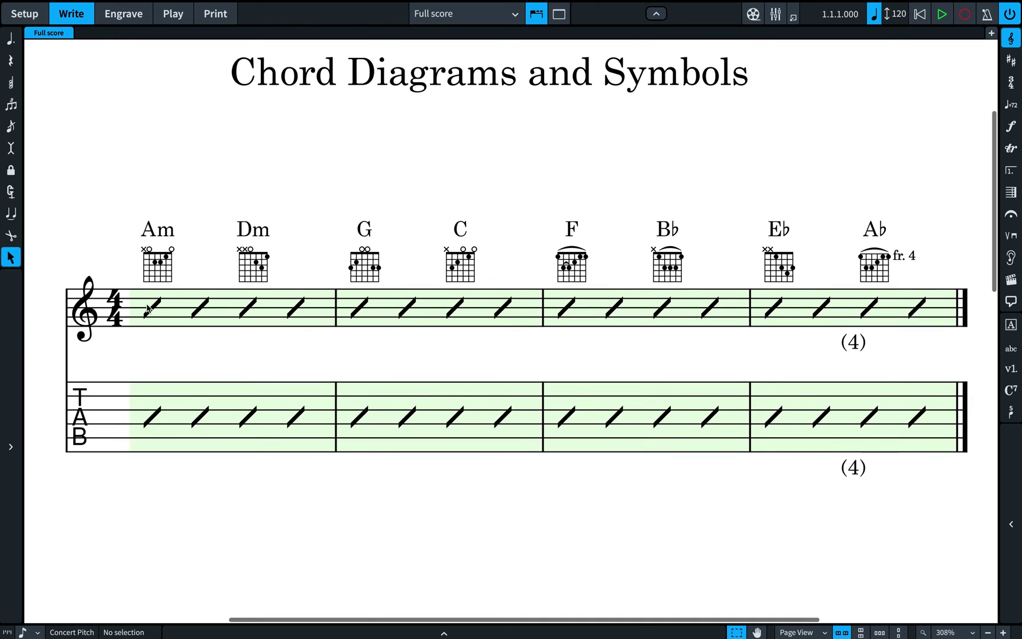
{"action": "scroll", "coordinate": [148, 308], "scroll_direction": "up", "scroll_amount": 3}
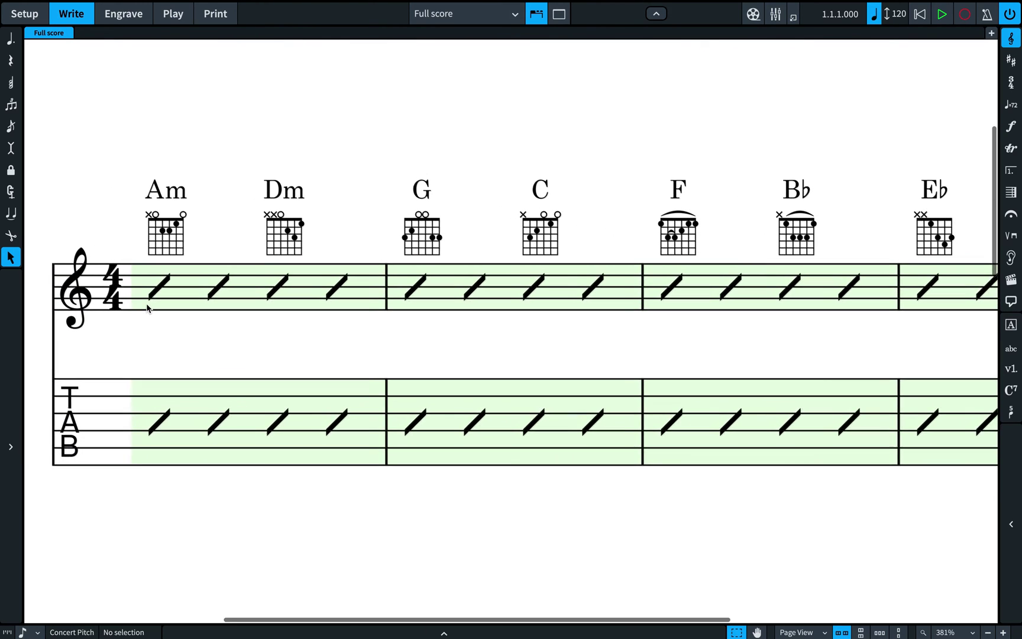
{"action": "left_click", "coordinate": [198, 254]}
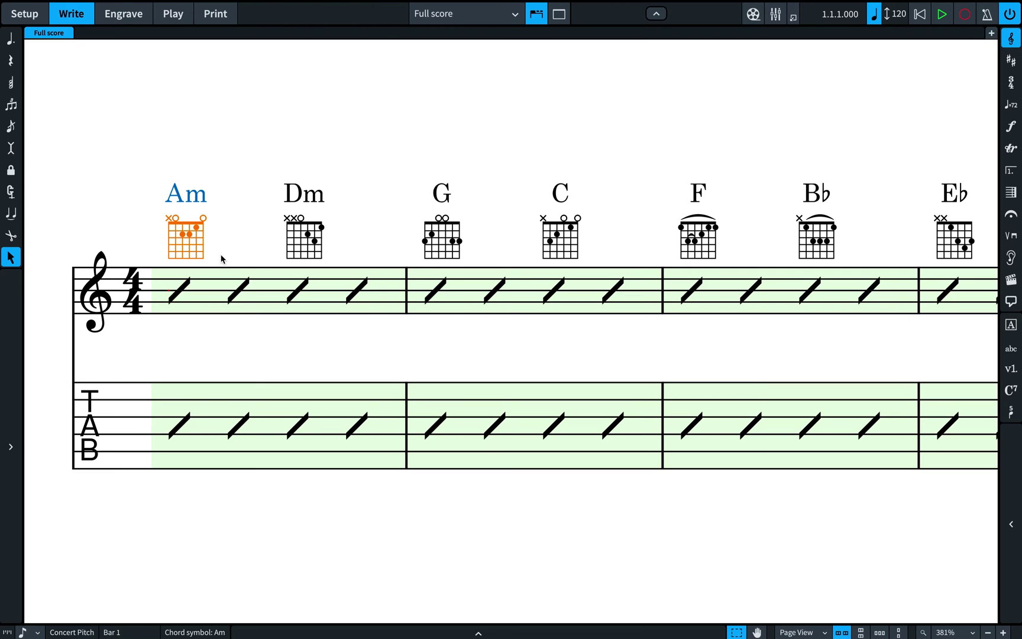
{"action": "scroll", "coordinate": [153, 225], "scroll_direction": "up", "scroll_amount": 3}
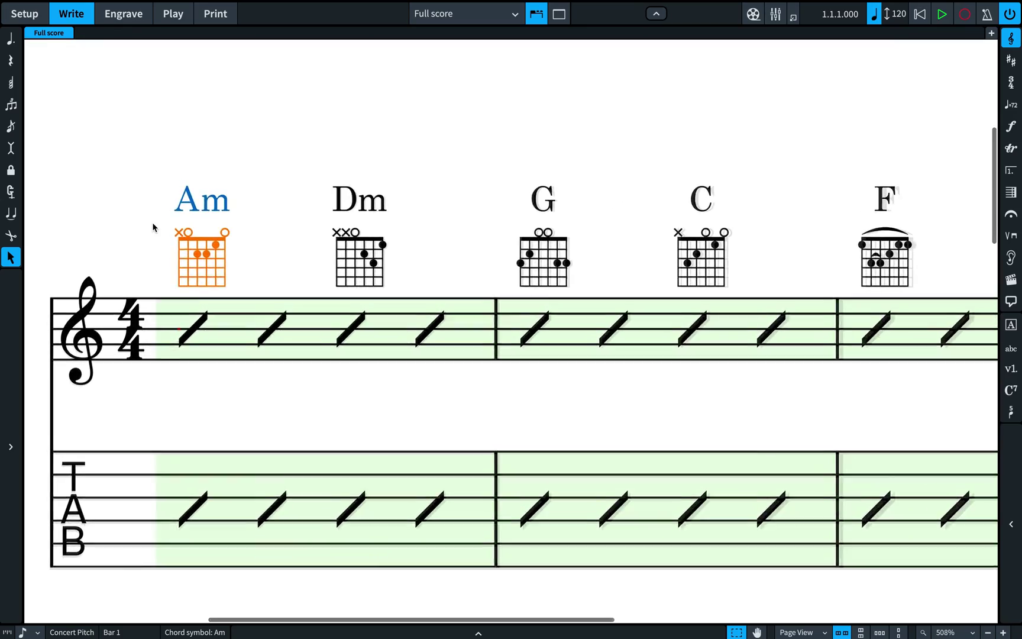
{"action": "scroll", "coordinate": [153, 228], "scroll_direction": "up", "scroll_amount": 5}
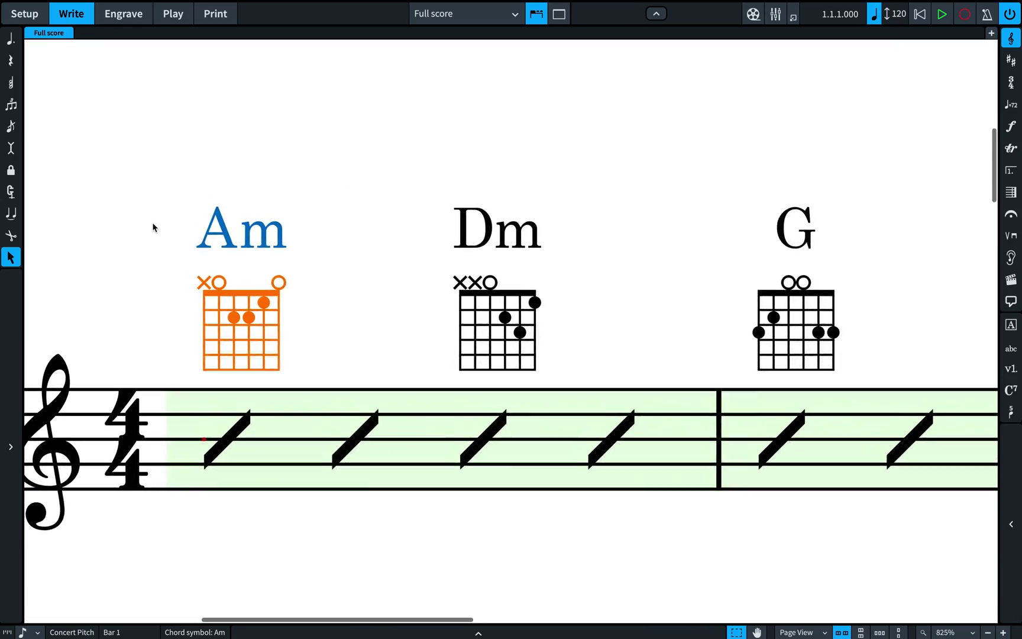
{"action": "scroll", "coordinate": [153, 227], "scroll_direction": "up", "scroll_amount": 1}
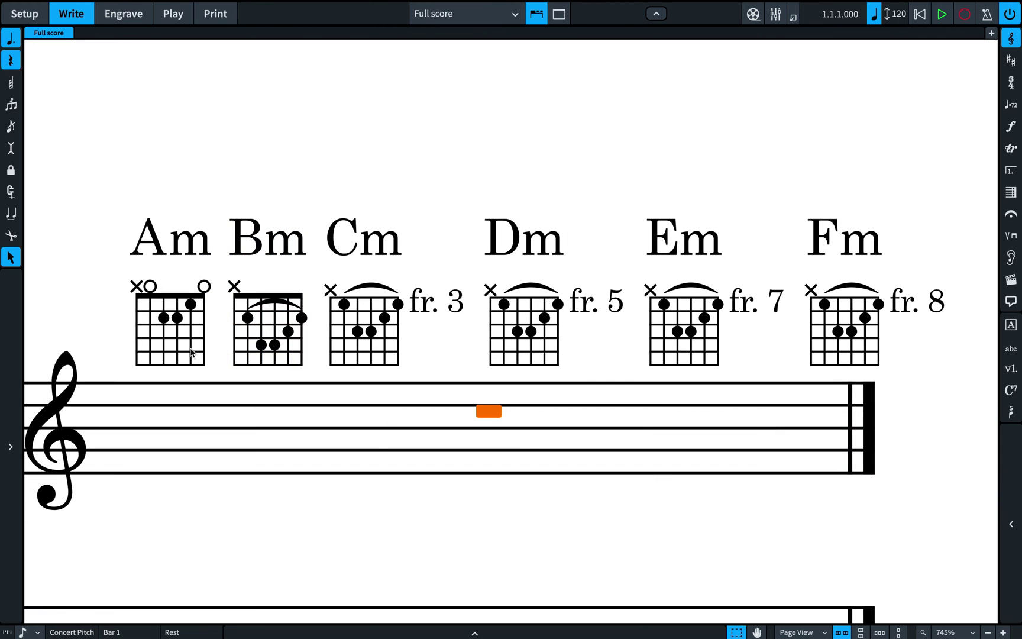
{"action": "left_click", "coordinate": [191, 352]}
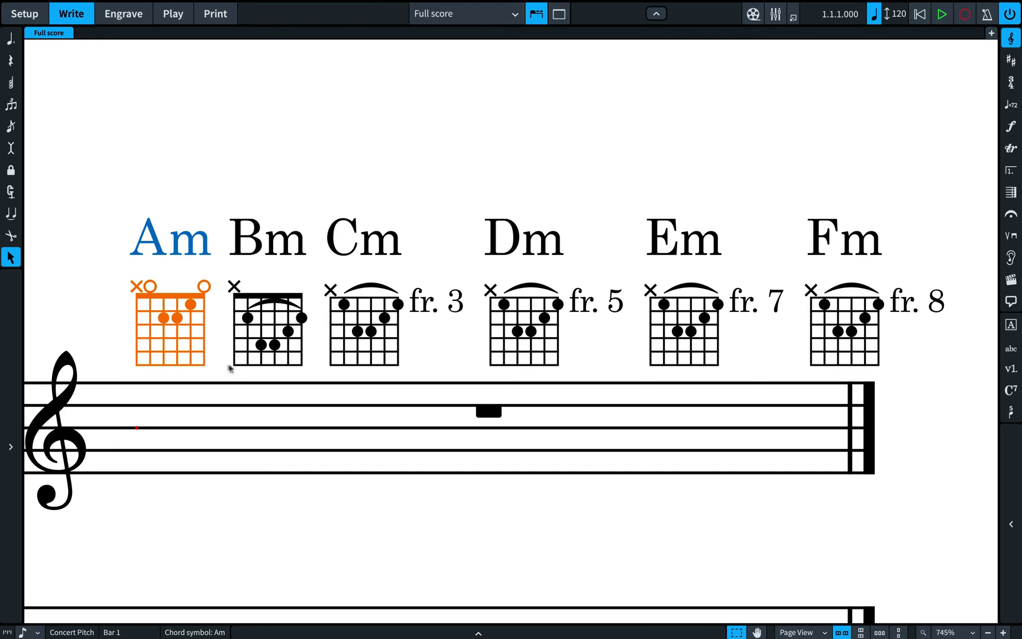
{"action": "left_click", "coordinate": [258, 363]}
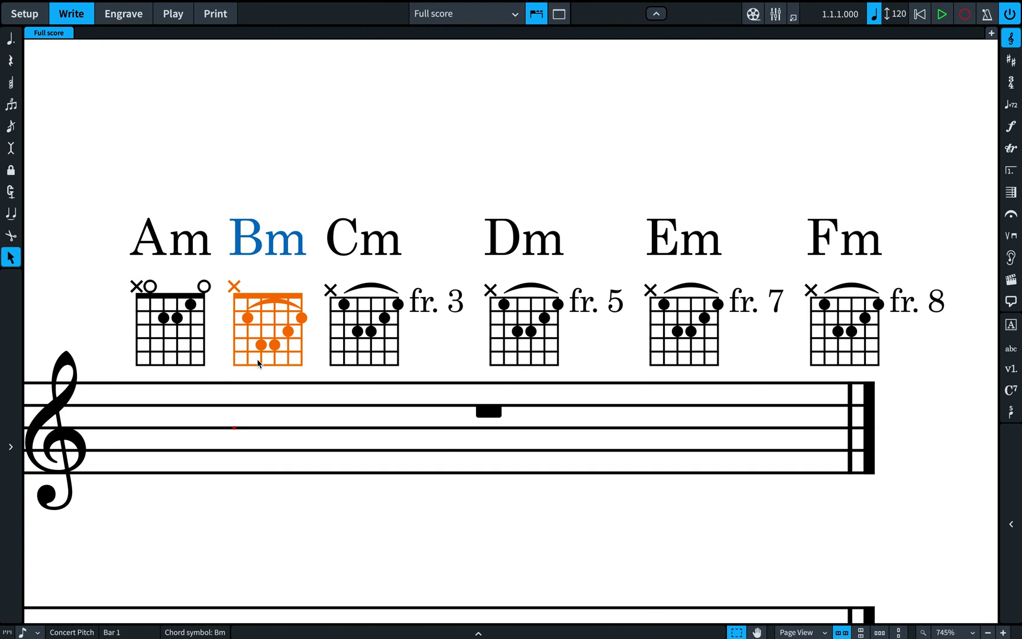
{"action": "left_click", "coordinate": [359, 352]}
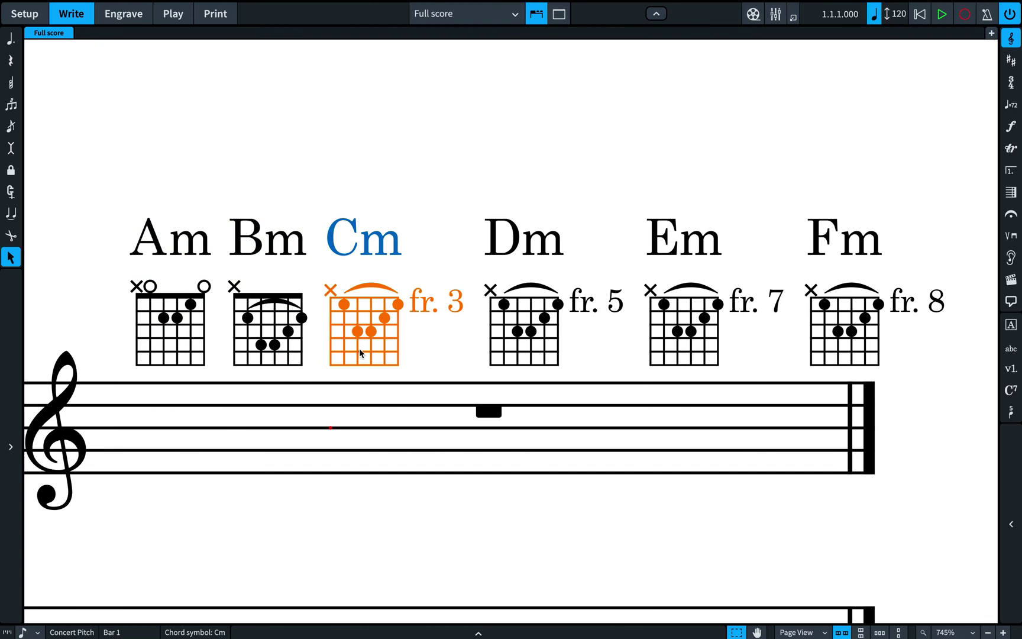
{"action": "left_click", "coordinate": [521, 358]}
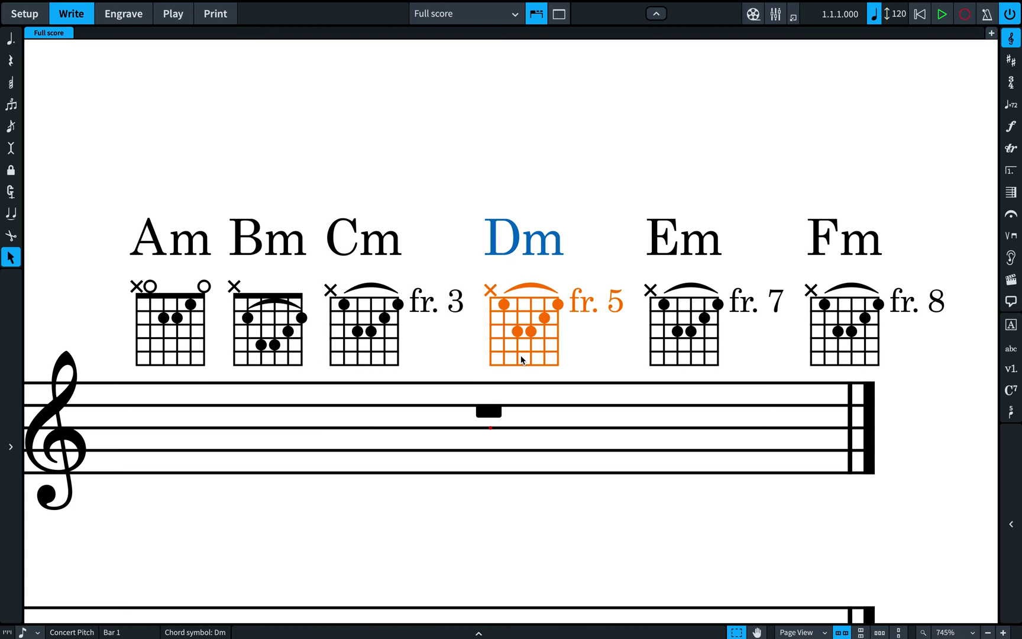
{"action": "left_click", "coordinate": [692, 358]}
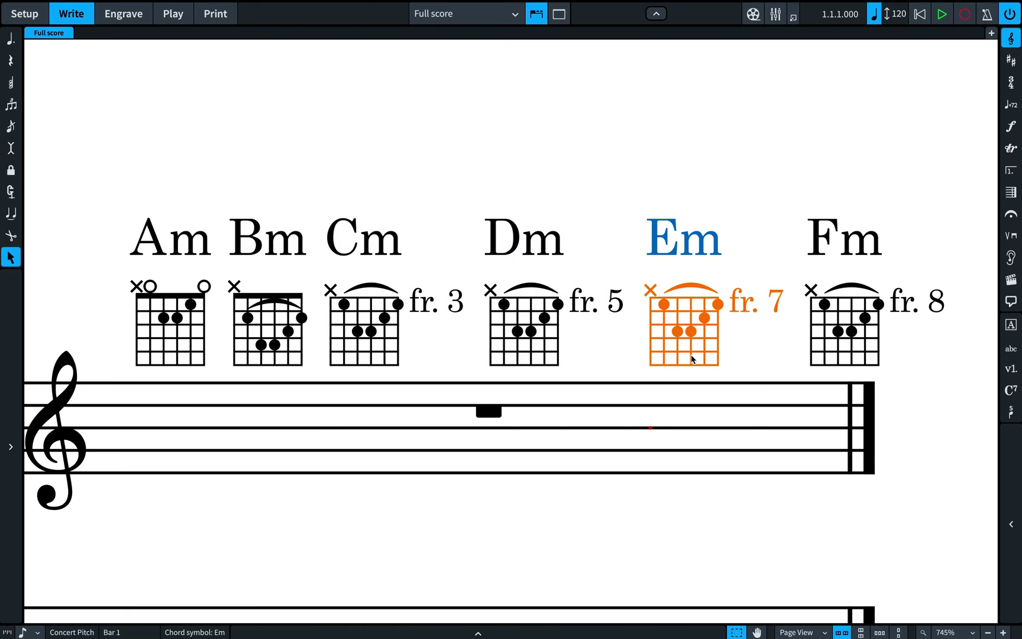
{"action": "left_click", "coordinate": [845, 356]}
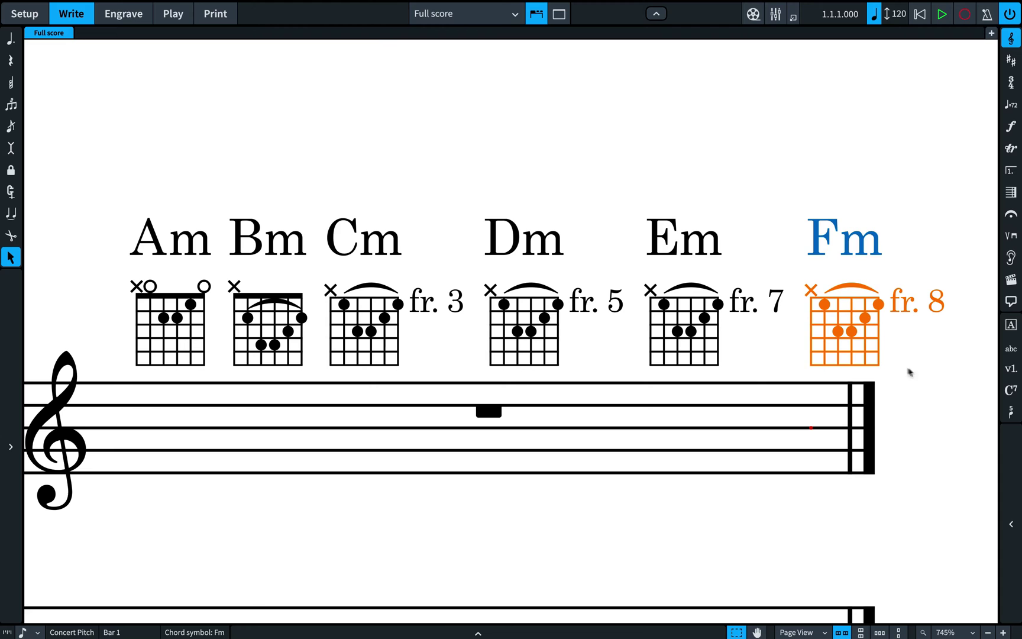
{"action": "left_click", "coordinate": [926, 372]}
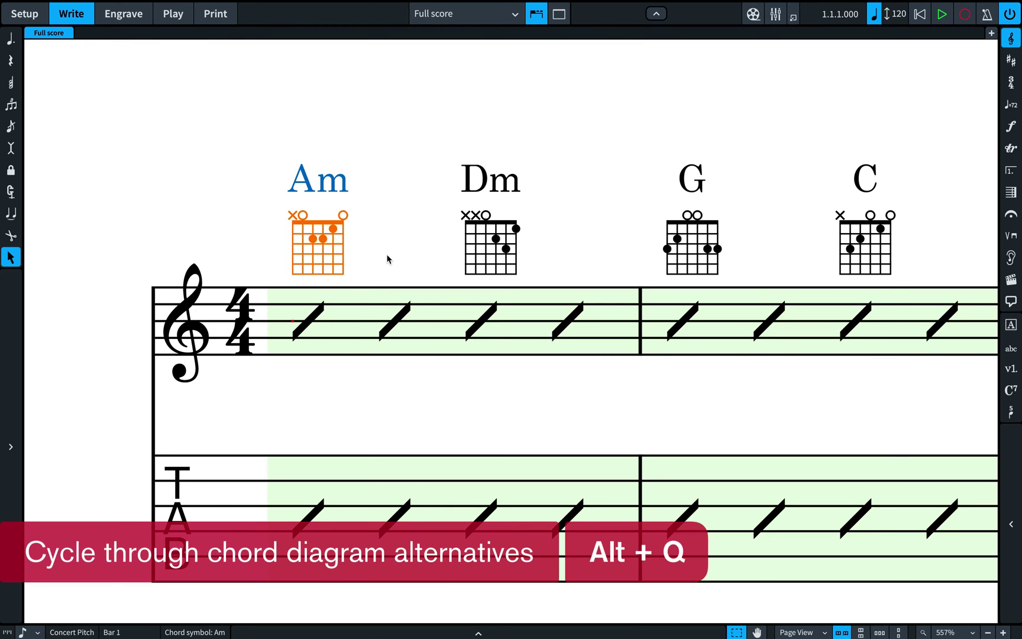
Step: Cycle the Am diagram through alternative voicings to fret 7, then open the chord diagram chooser
{"action": "key", "text": "alt+q"}
{"action": "key", "text": "alt+q"}
{"action": "key", "text": "alt+q"}
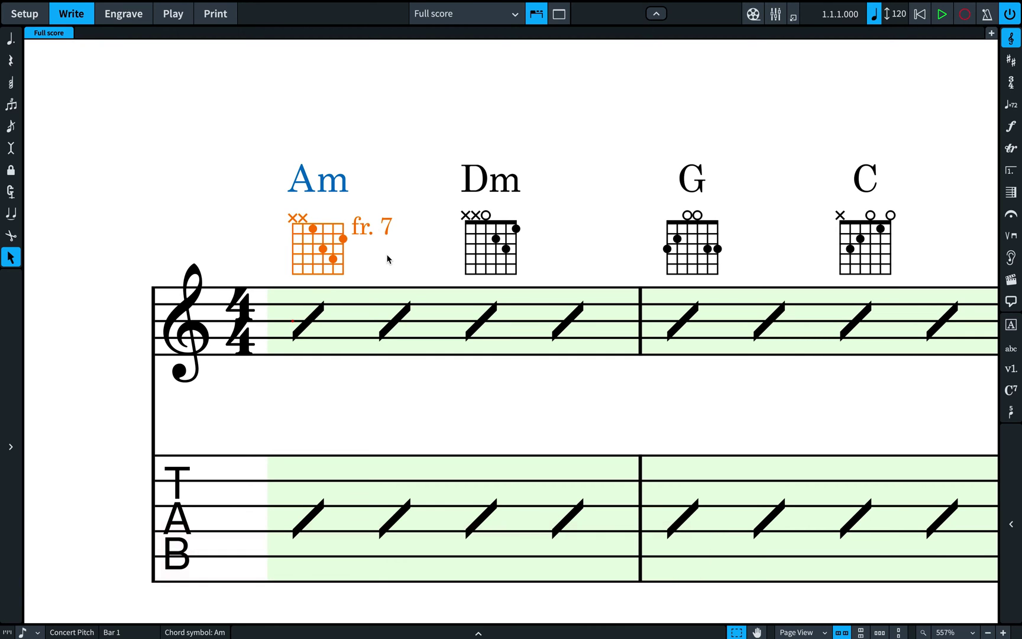
{"action": "key", "text": "alt+q"}
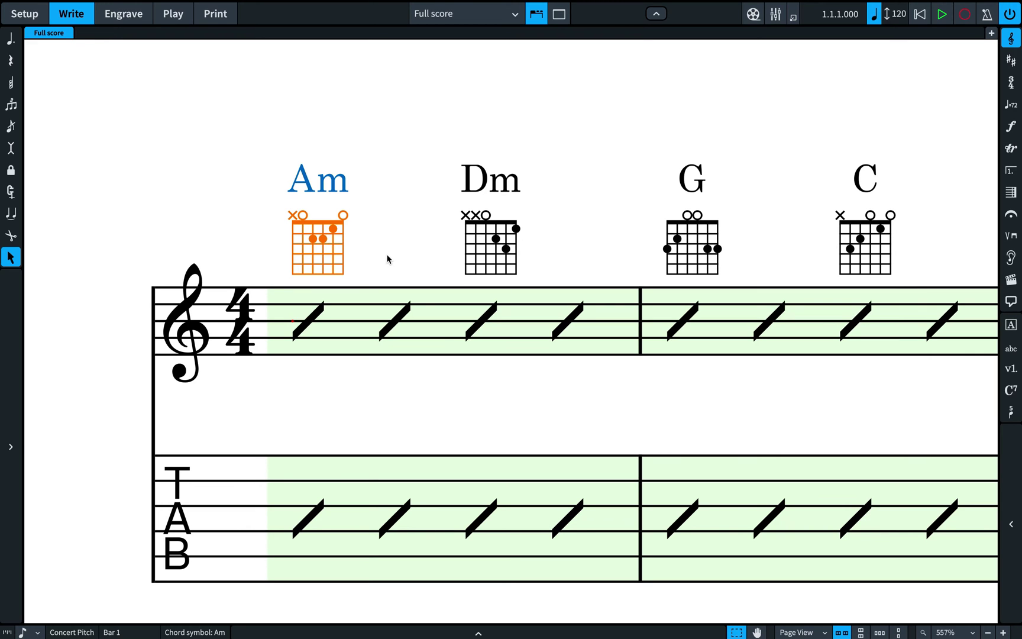
{"action": "key", "text": "shift+alt+q"}
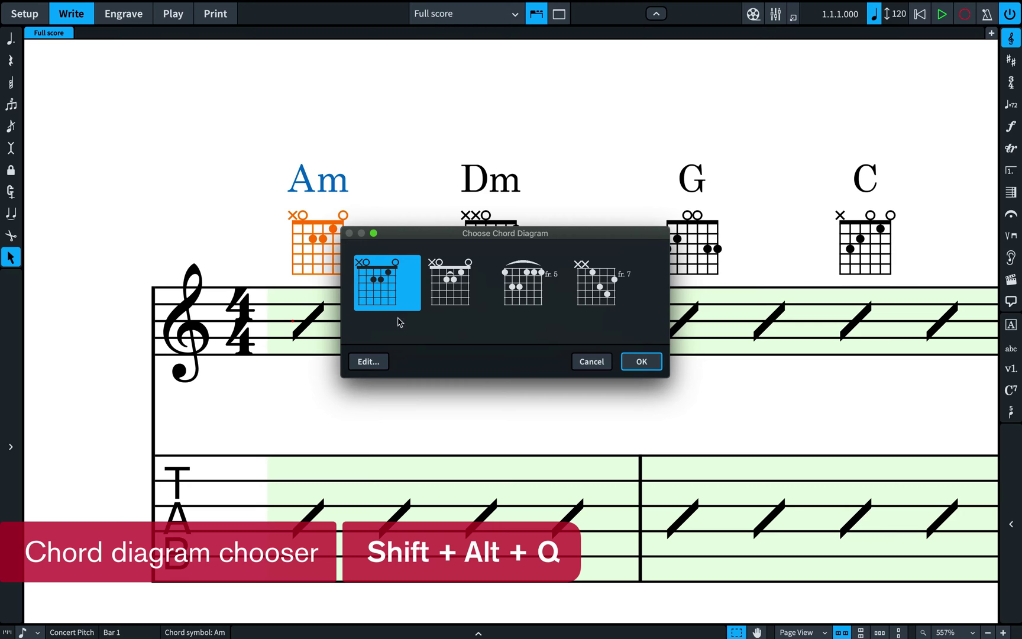
Step: Apply the fret 7 Am voicing and reopen the chord diagram chooser for it
{"action": "left_click", "coordinate": [599, 312]}
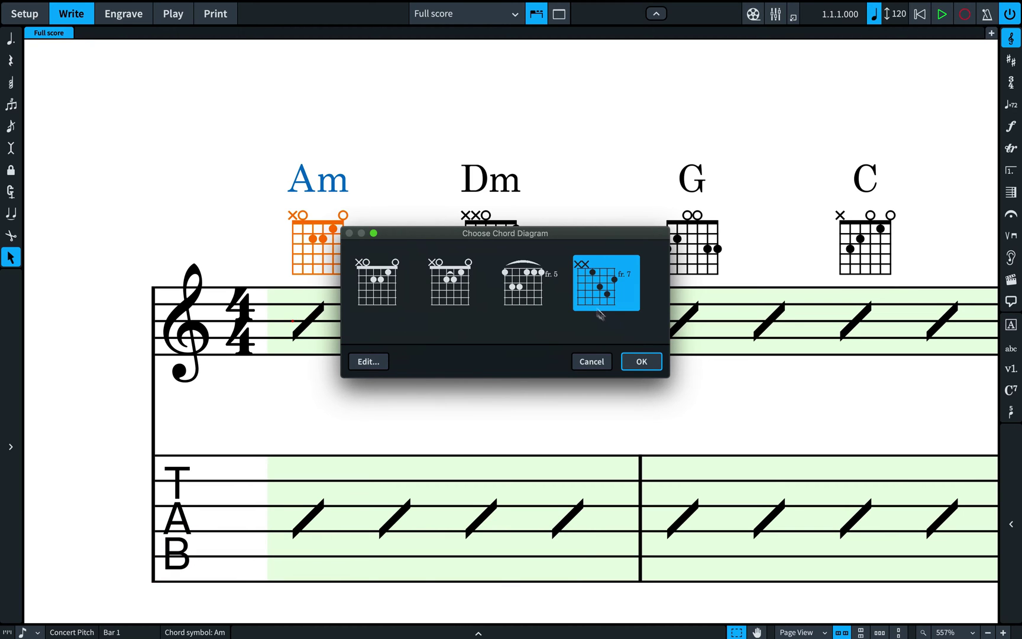
{"action": "left_click", "coordinate": [642, 362]}
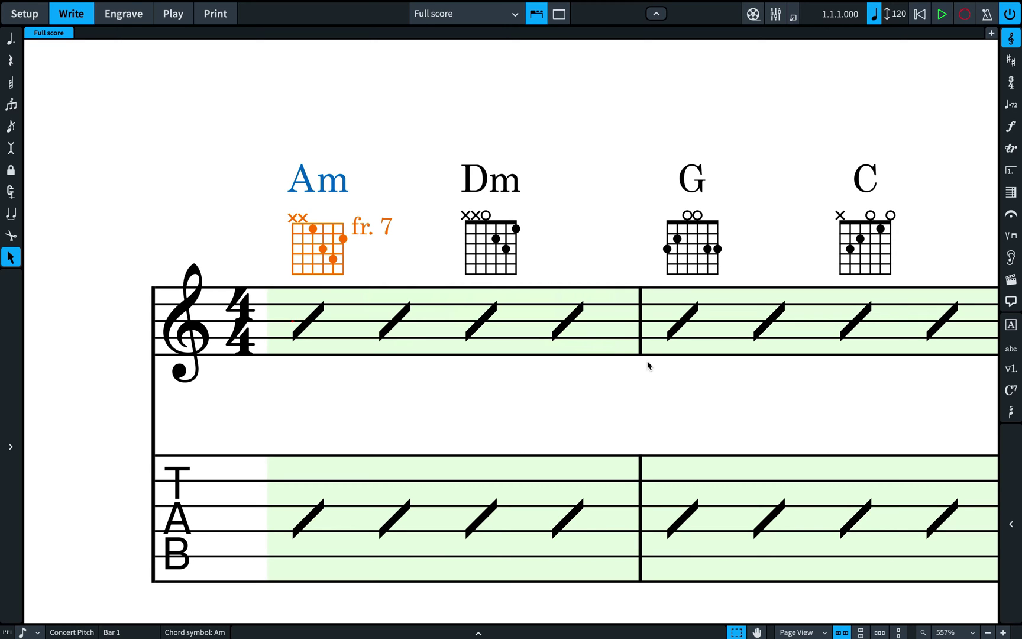
{"action": "double_click", "coordinate": [333, 261]}
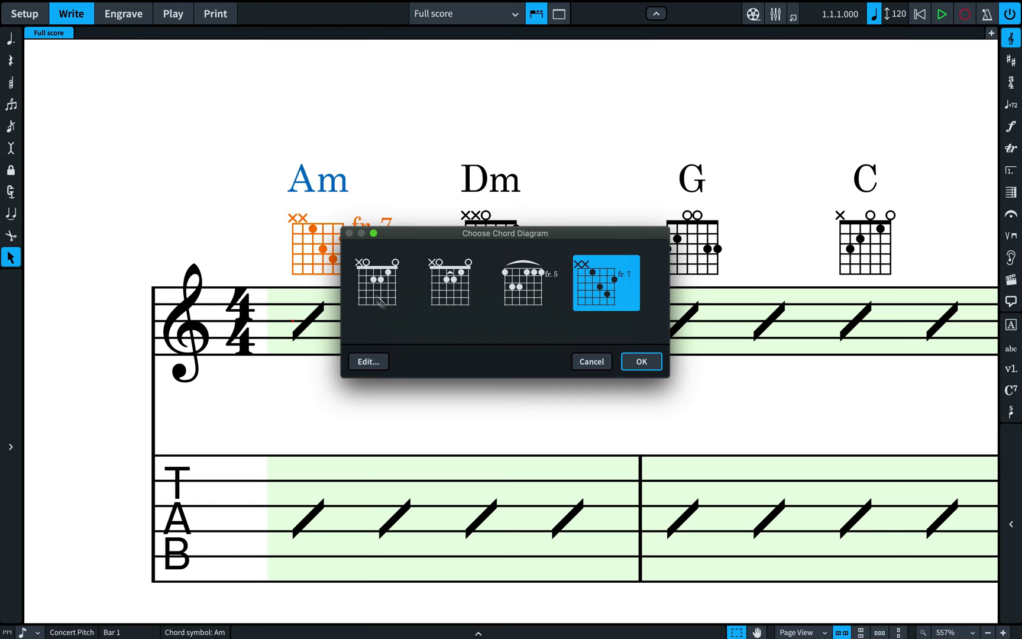
Step: Edit the fret 7 Am shape, moving the A-string note to Bb3 and back to A3
{"action": "left_click", "coordinate": [371, 361]}
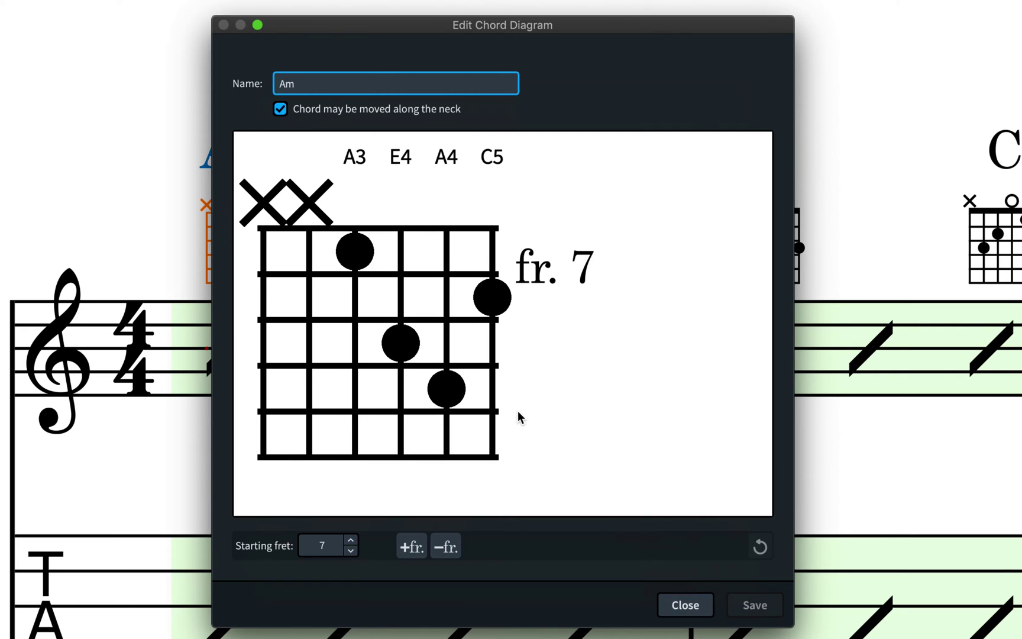
{"action": "left_click", "coordinate": [355, 292]}
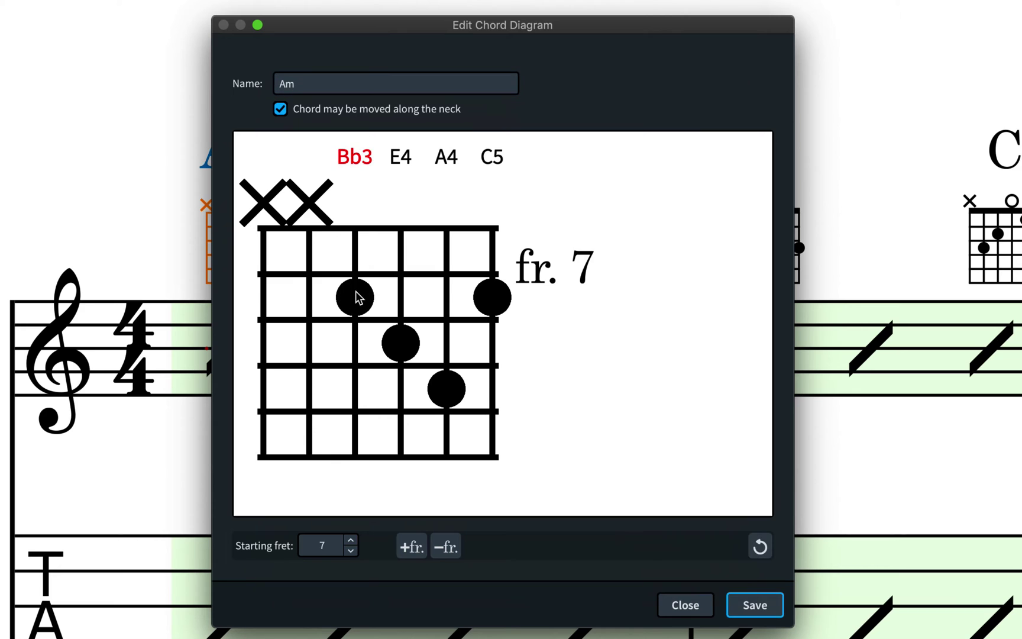
{"action": "left_click", "coordinate": [356, 343]}
{"action": "left_click", "coordinate": [353, 260]}
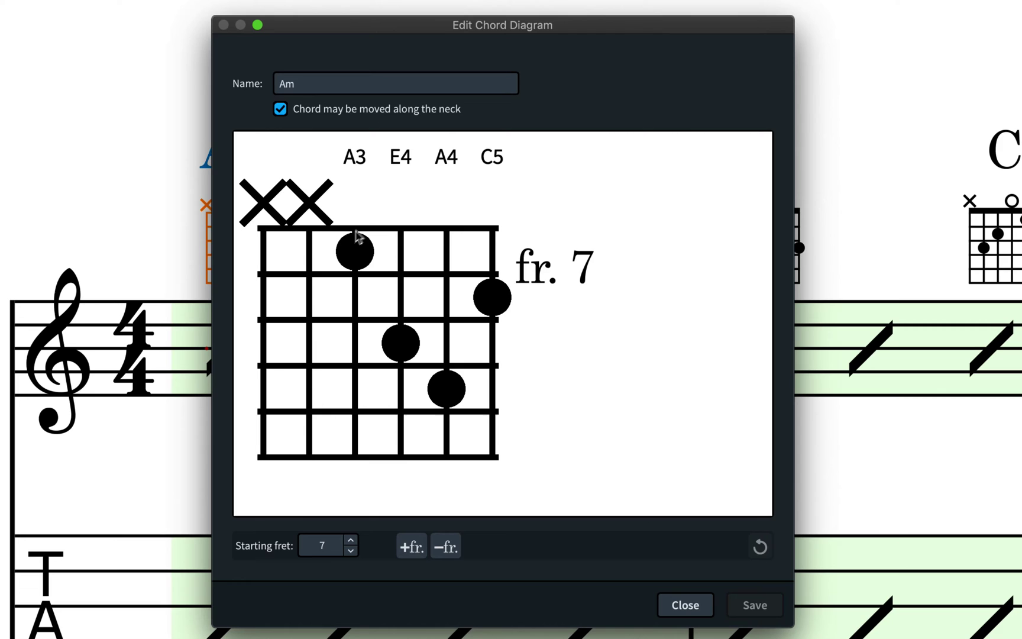
Step: Try muting, opening, fret 4 with barre, and C#5 on the top string, restoring C5
{"action": "left_click", "coordinate": [489, 211]}
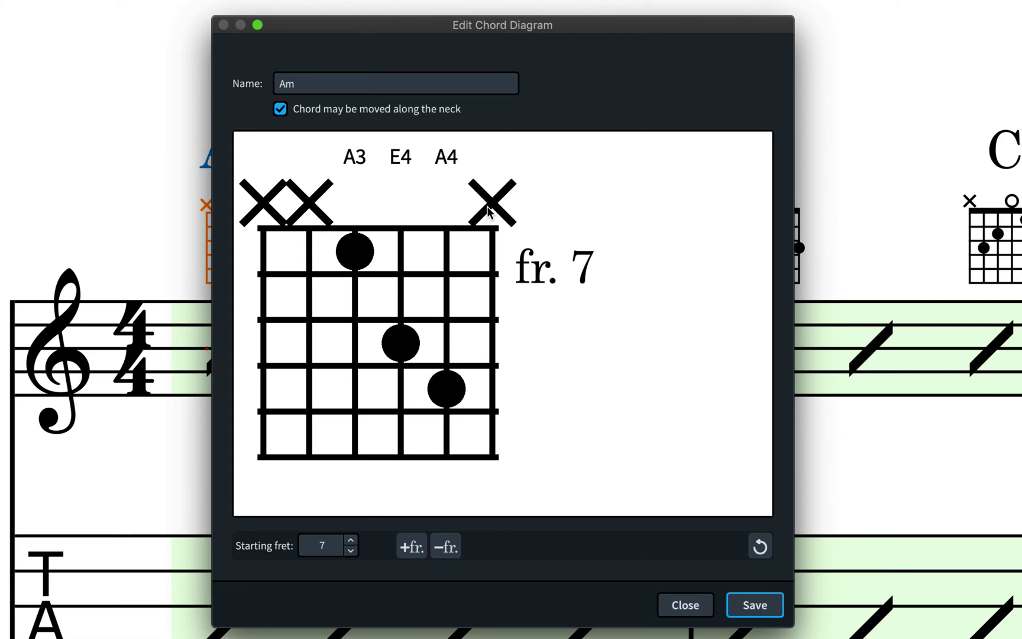
{"action": "left_click", "coordinate": [489, 211]}
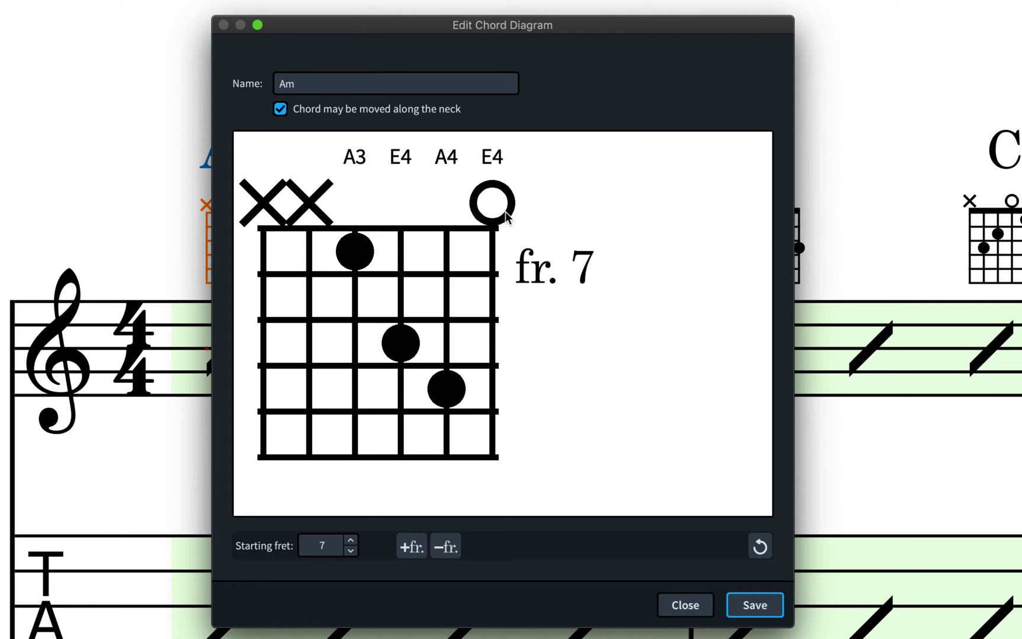
{"action": "left_click", "coordinate": [492, 387]}
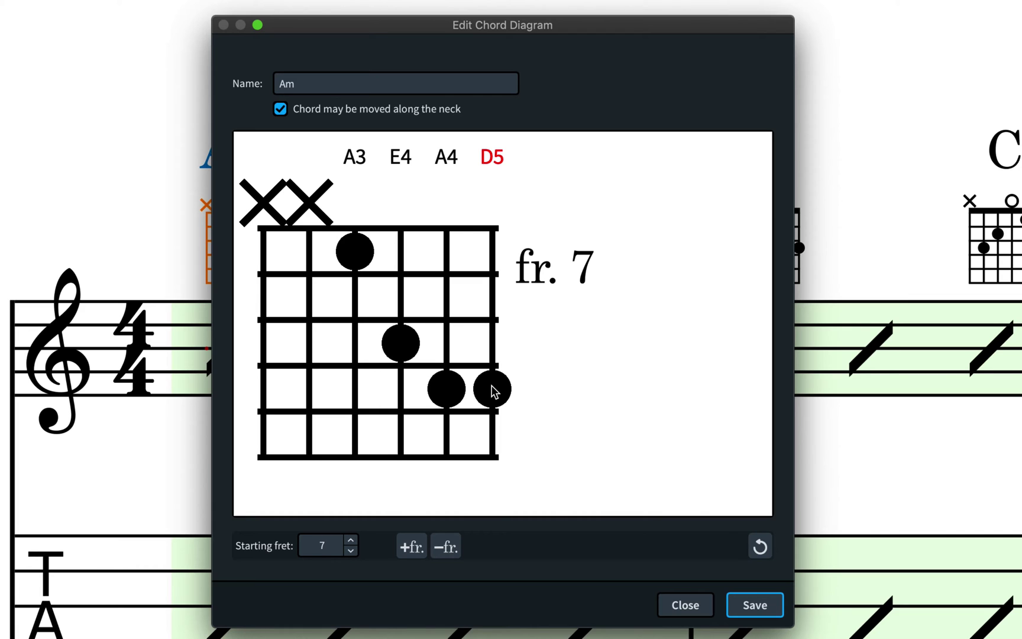
{"action": "left_click", "coordinate": [492, 390], "text": "shift"}
{"action": "left_click", "coordinate": [492, 386], "text": "shift"}
{"action": "left_click", "coordinate": [495, 342]}
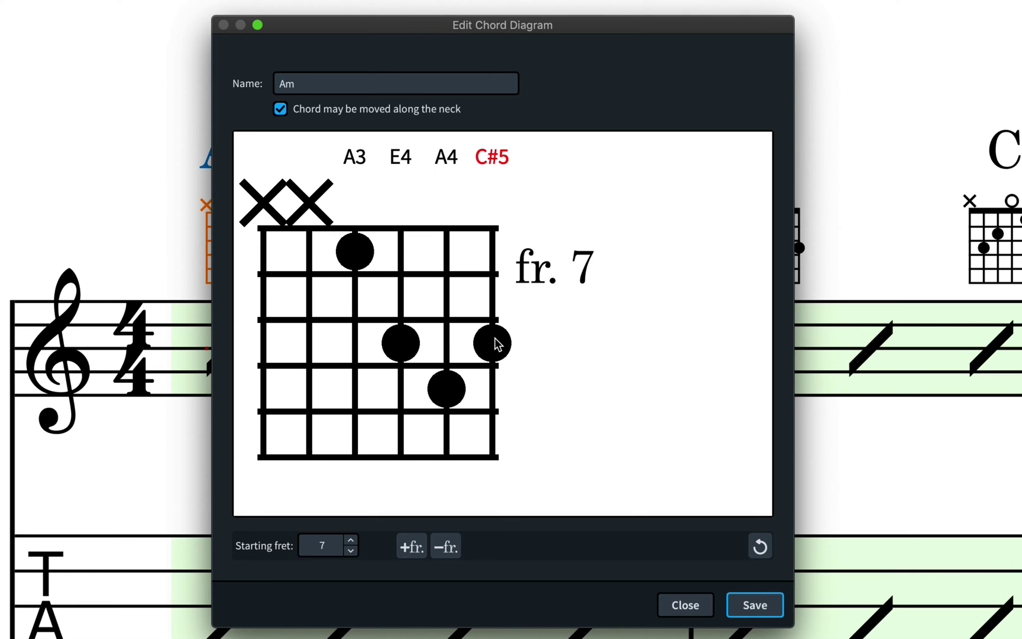
{"action": "left_click", "coordinate": [494, 304]}
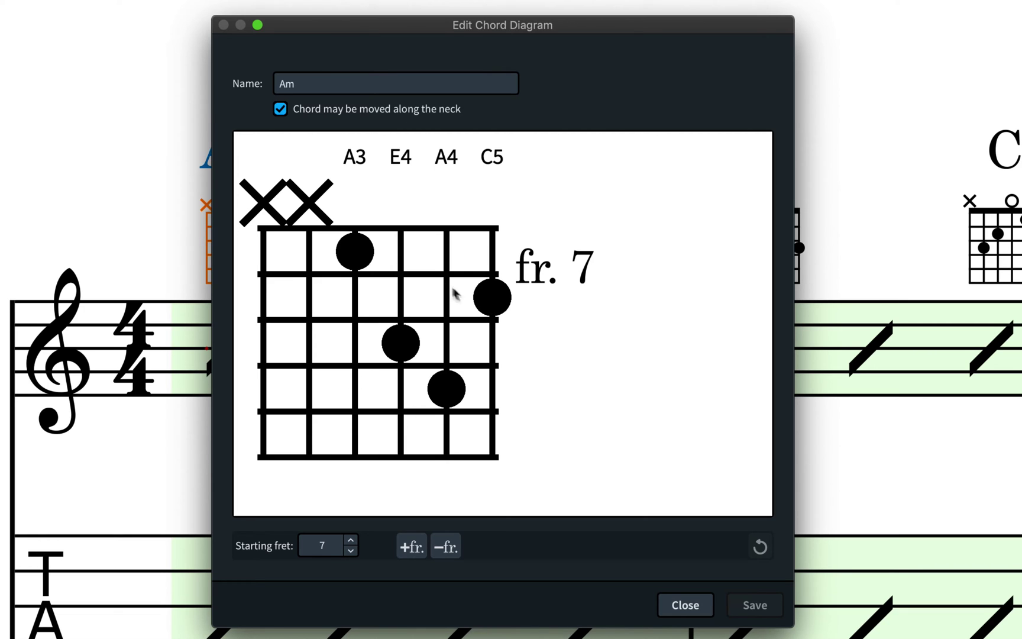
Step: Toggle neck movement off and on, close the shape editor unsaved, and open Note Input Options
{"action": "left_click", "coordinate": [300, 113]}
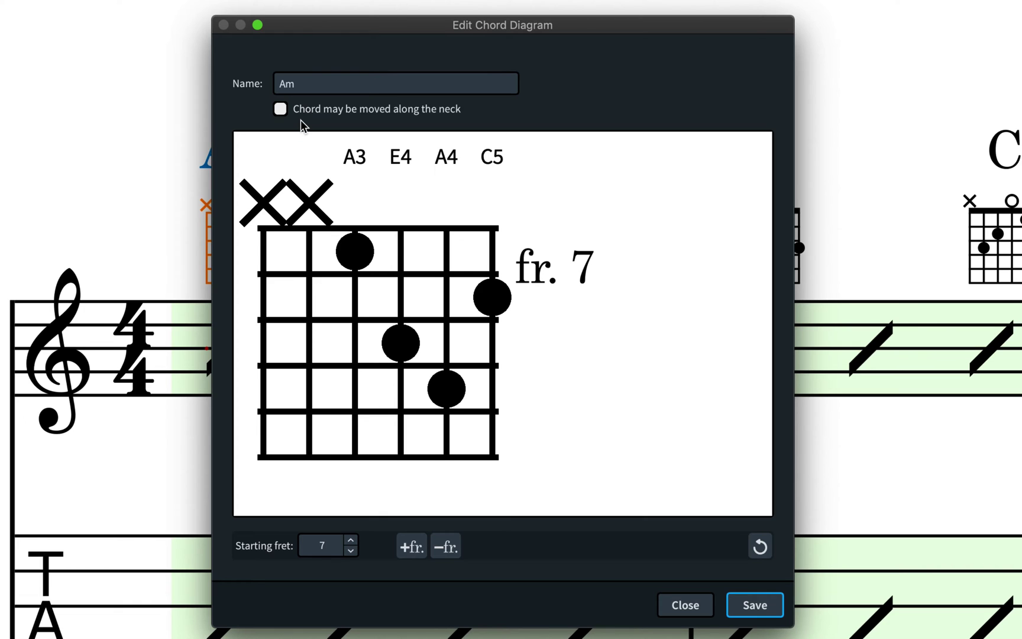
{"action": "left_click", "coordinate": [300, 115]}
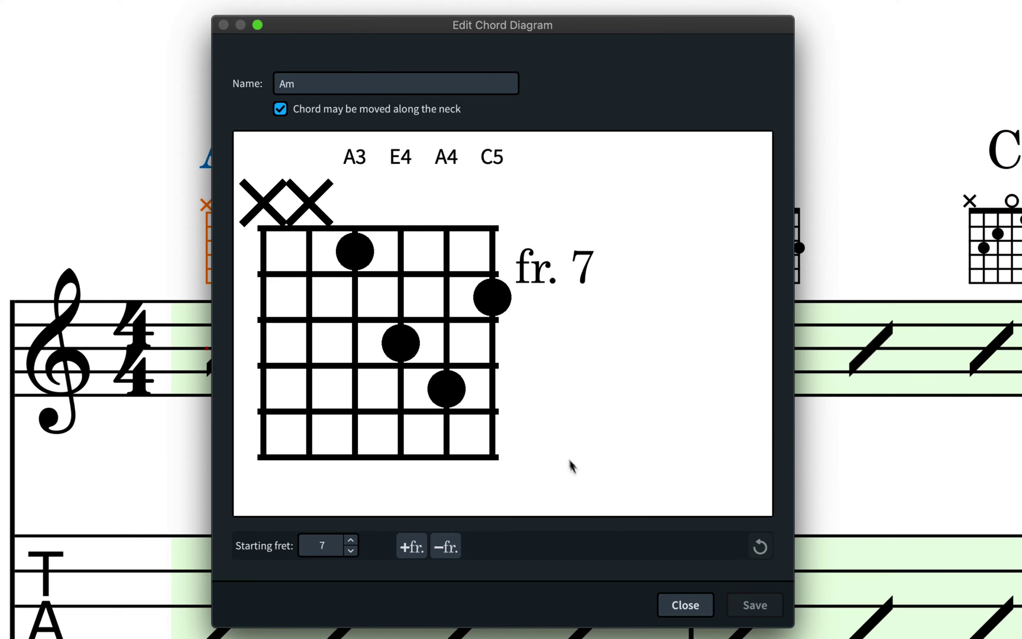
{"action": "left_click", "coordinate": [672, 612]}
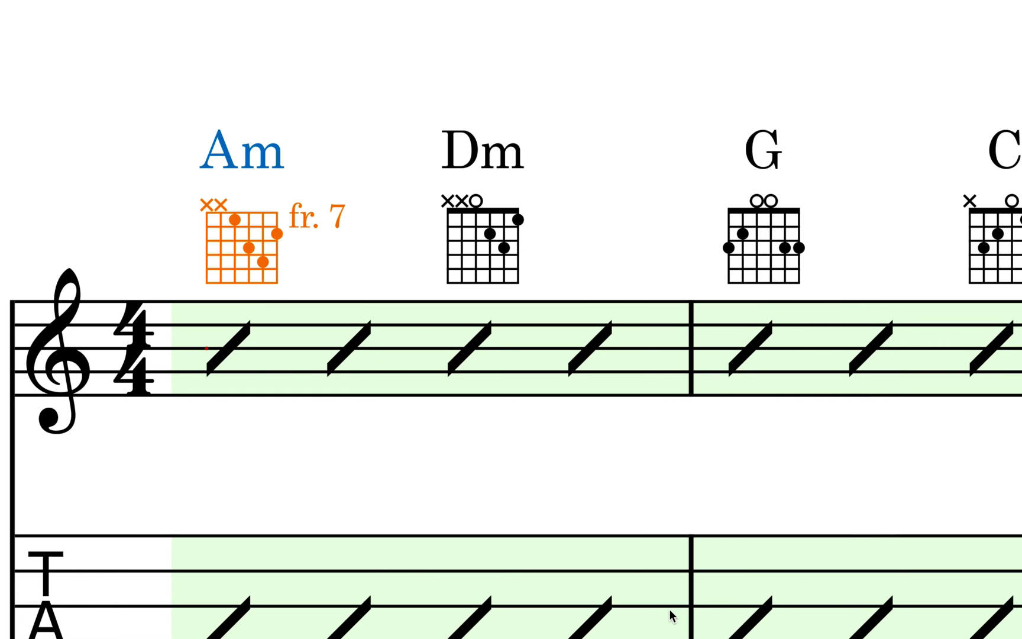
{"action": "key", "text": "super+shift+i"}
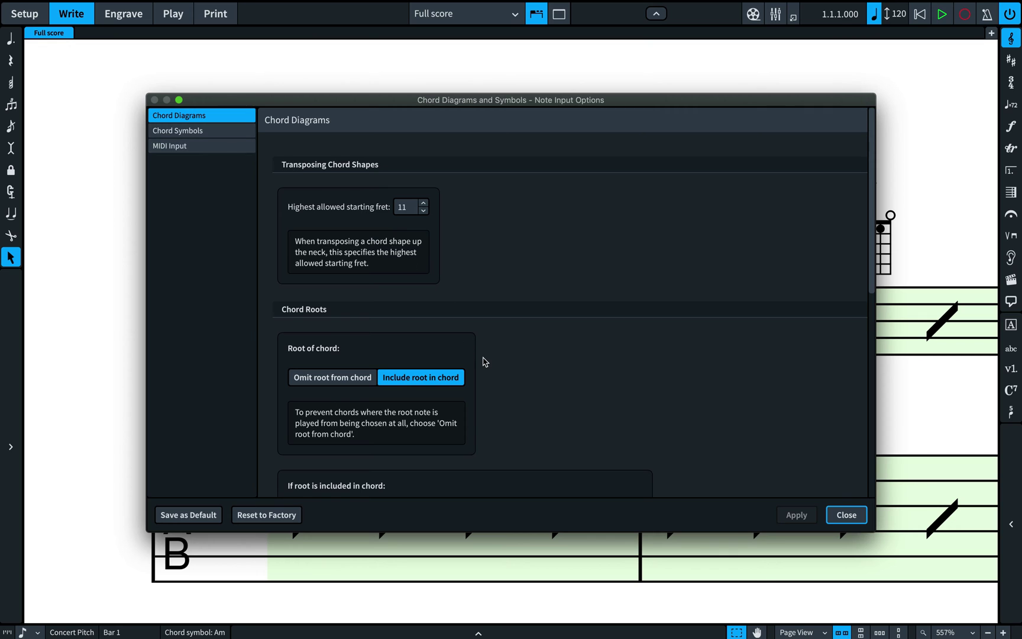
Step: In the Chord Diagrams options, keep the root included and forbid it as the lowest note
{"action": "scroll", "coordinate": [484, 361], "scroll_direction": "down", "scroll_amount": 1}
{"action": "scroll", "coordinate": [484, 362], "scroll_direction": "down", "scroll_amount": 5}
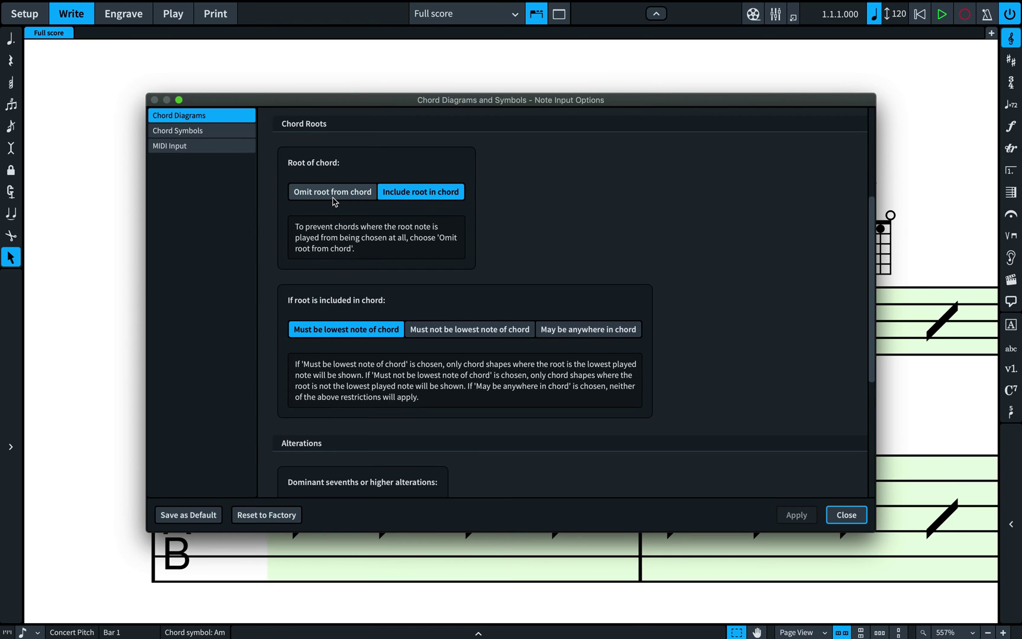
{"action": "left_click", "coordinate": [333, 192]}
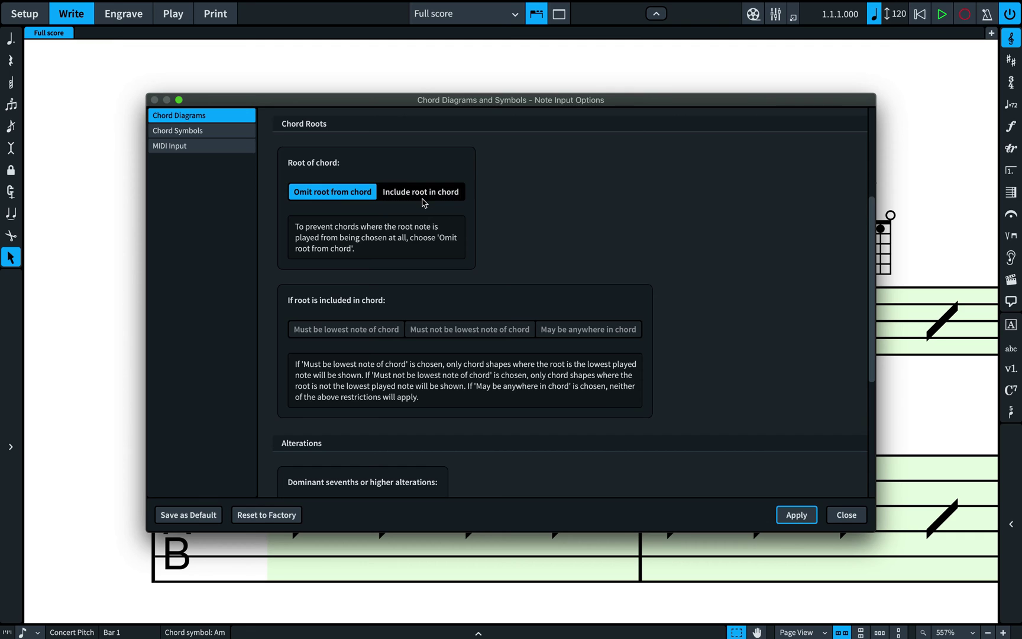
{"action": "left_click", "coordinate": [424, 202]}
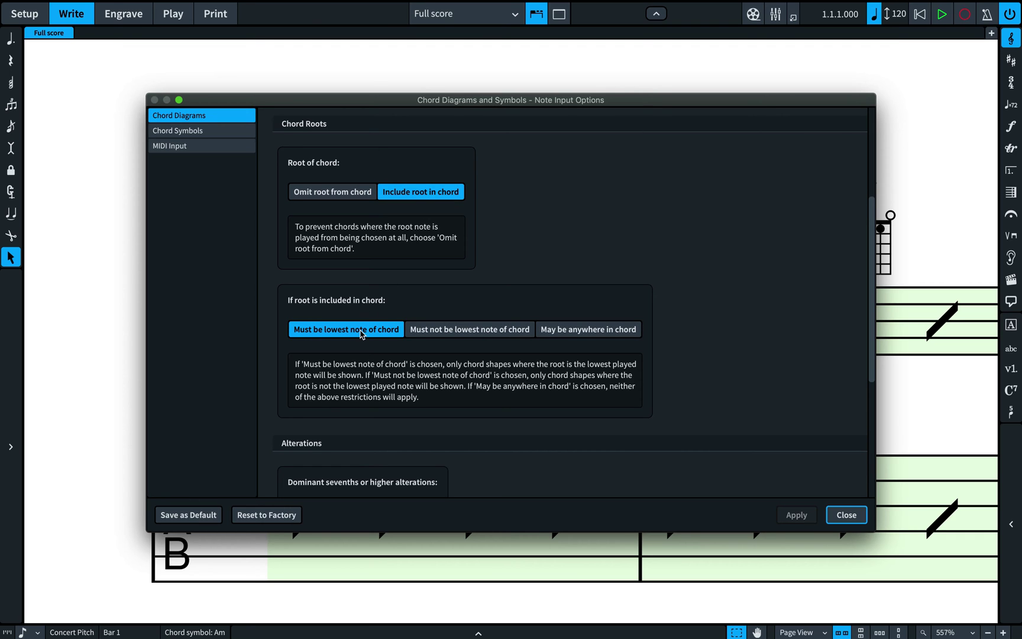
{"action": "left_click", "coordinate": [435, 335]}
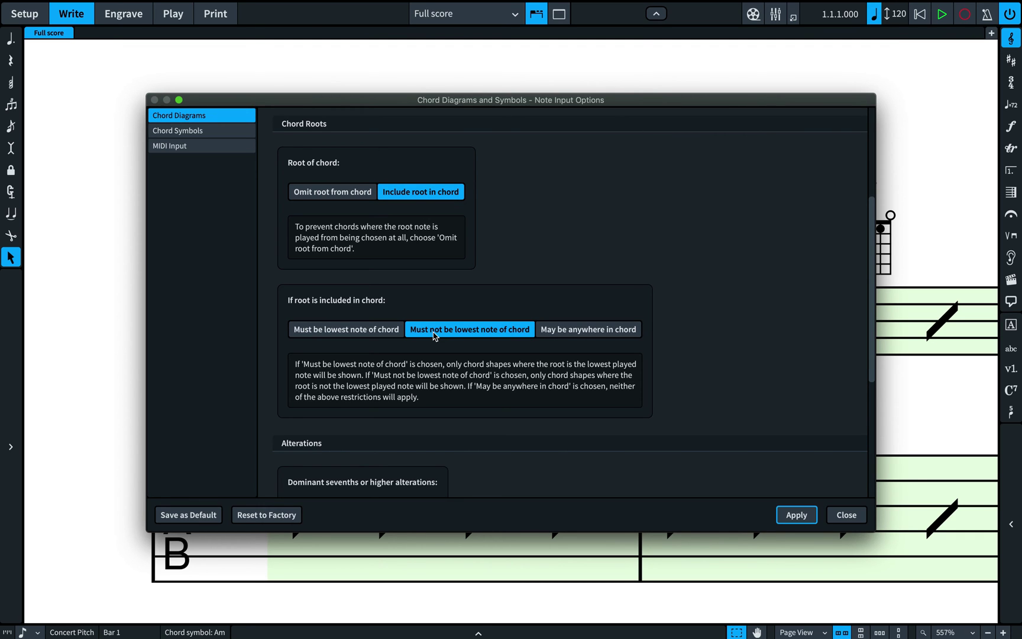
{"action": "scroll", "coordinate": [434, 335], "scroll_direction": "down", "scroll_amount": 8}
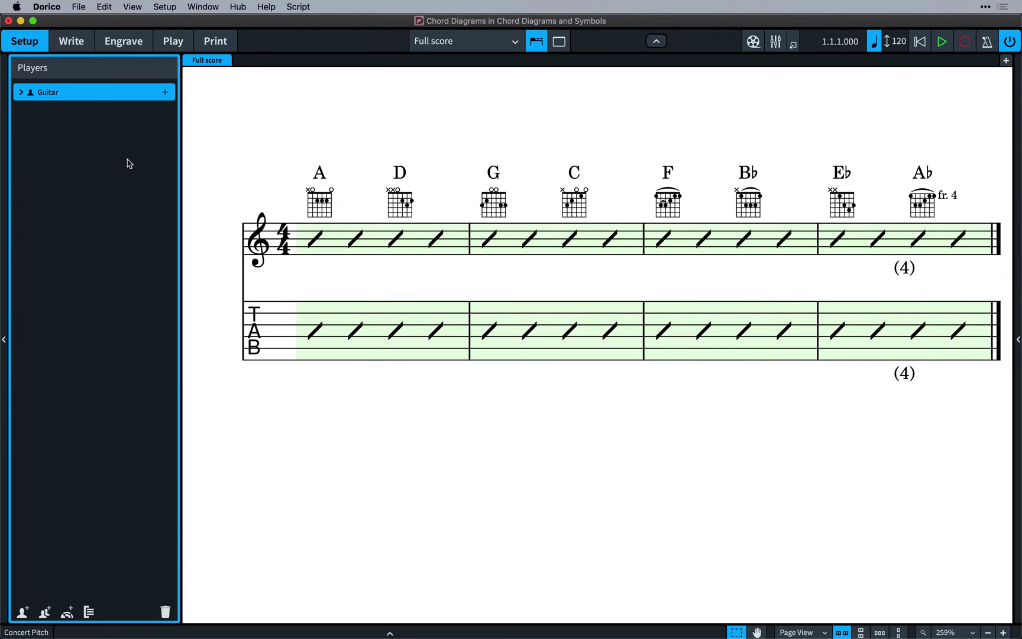
Step: Try DADGAD and standard ukulele chord diagrams, then settle on standard charango tuning
{"action": "right_click", "coordinate": [94, 94]}
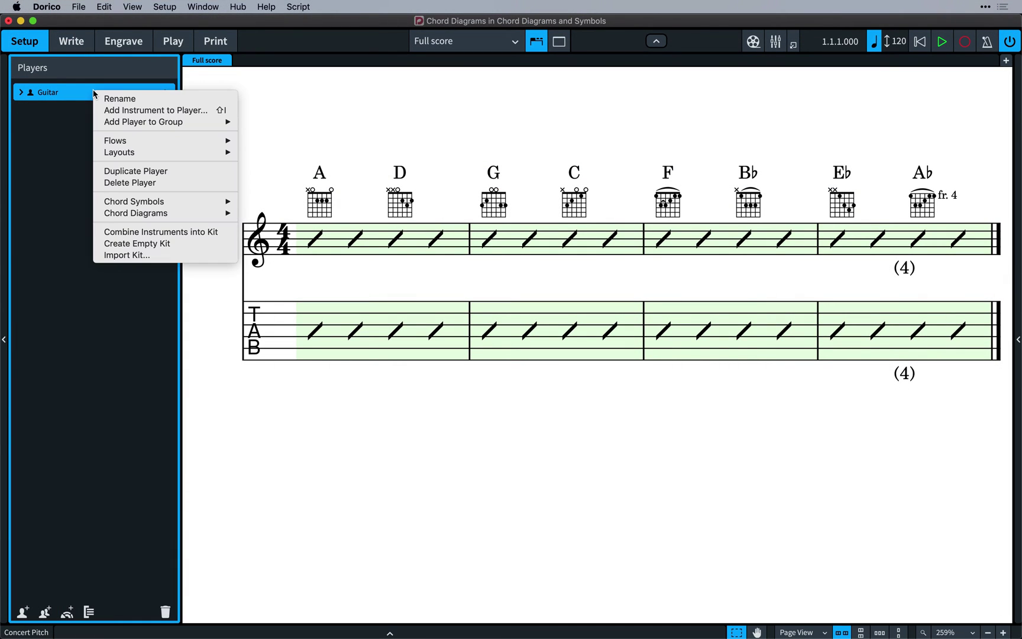
{"action": "mouse_move", "coordinate": [170, 215]}
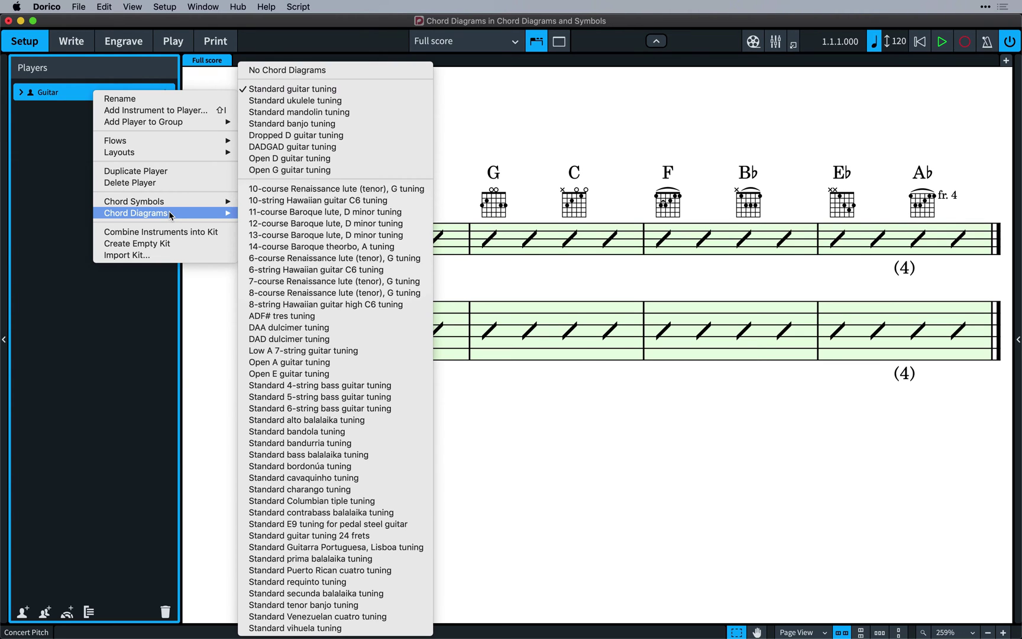
{"action": "left_click", "coordinate": [300, 147]}
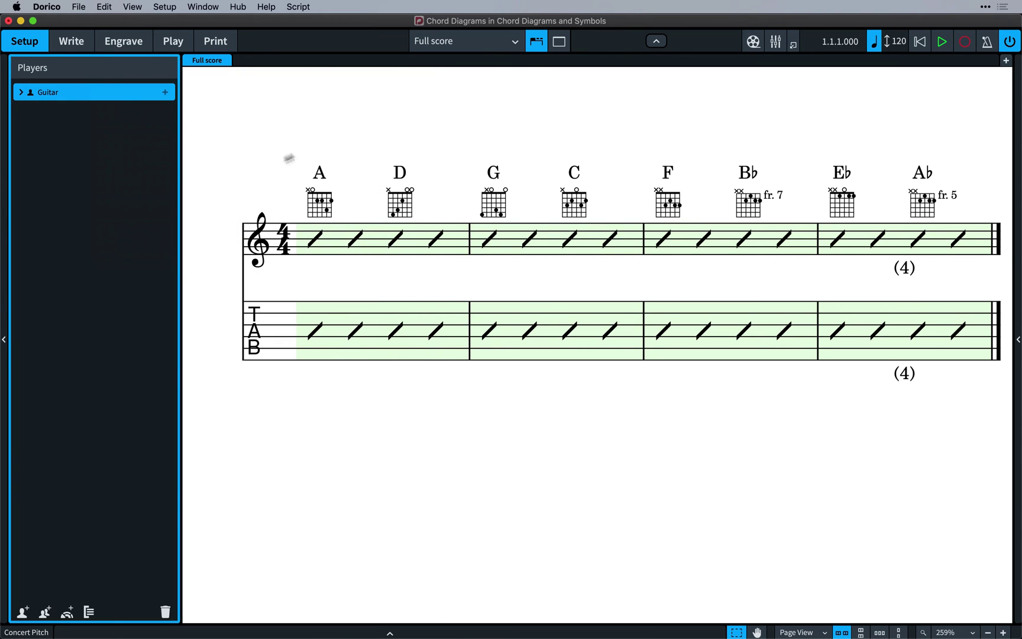
{"action": "right_click", "coordinate": [101, 93]}
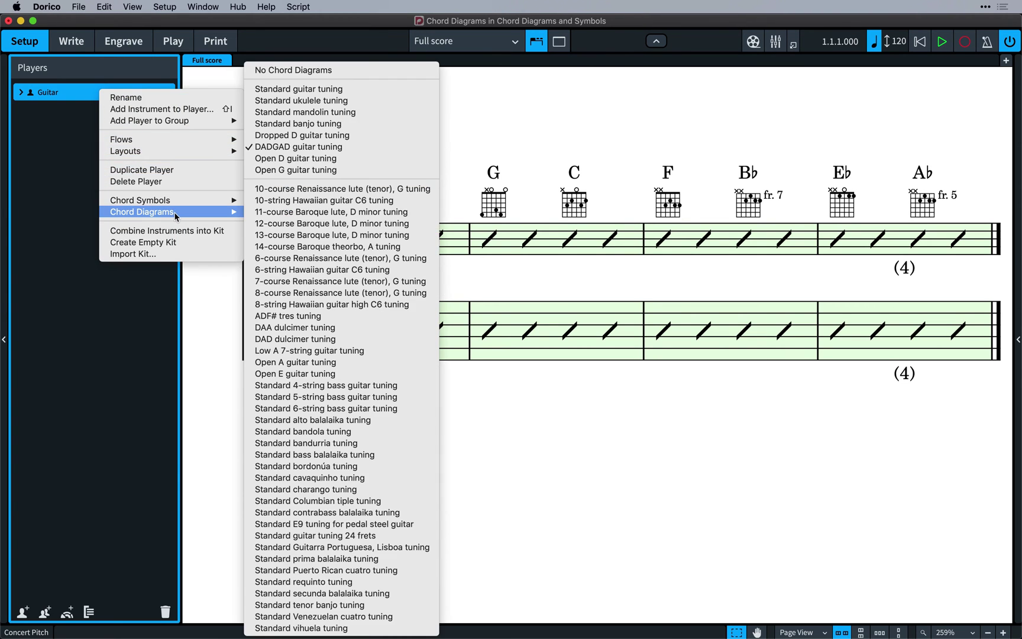
{"action": "left_click", "coordinate": [308, 101]}
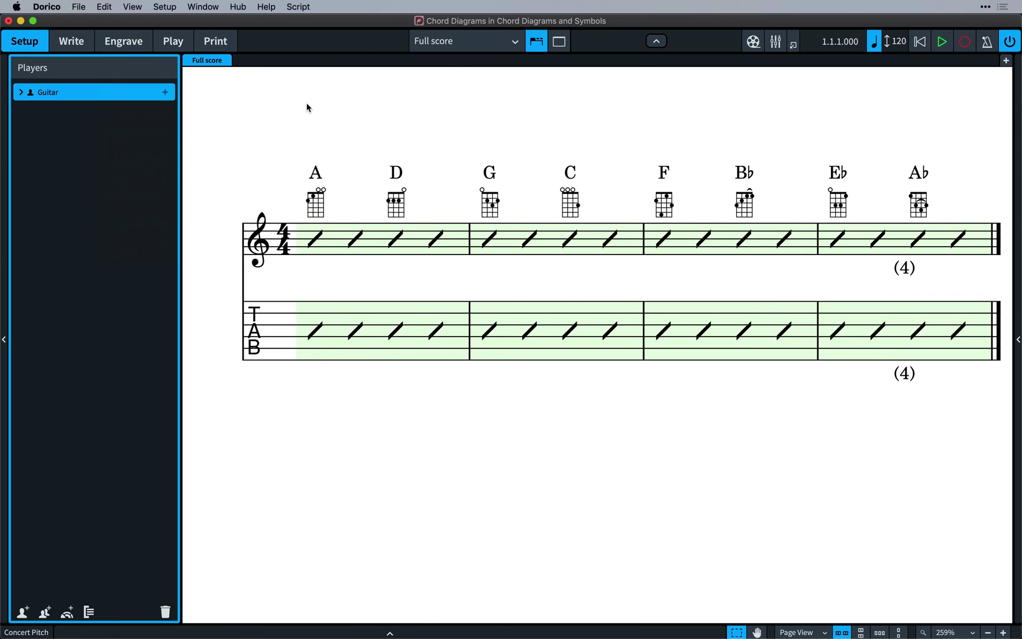
{"action": "right_click", "coordinate": [90, 94]}
{"action": "mouse_move", "coordinate": [166, 219]}
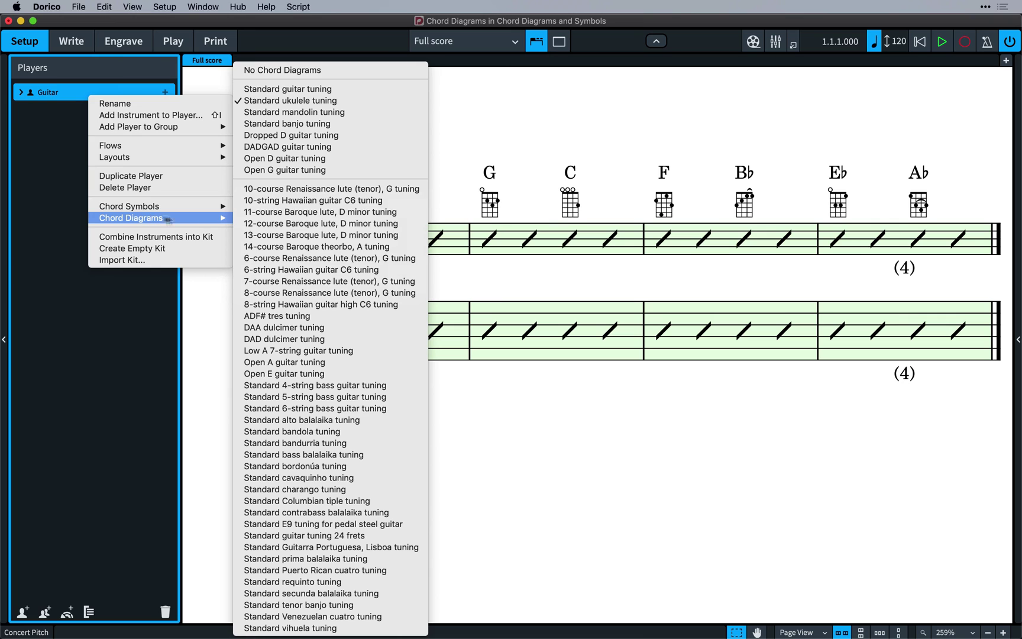
{"action": "left_click", "coordinate": [353, 490]}
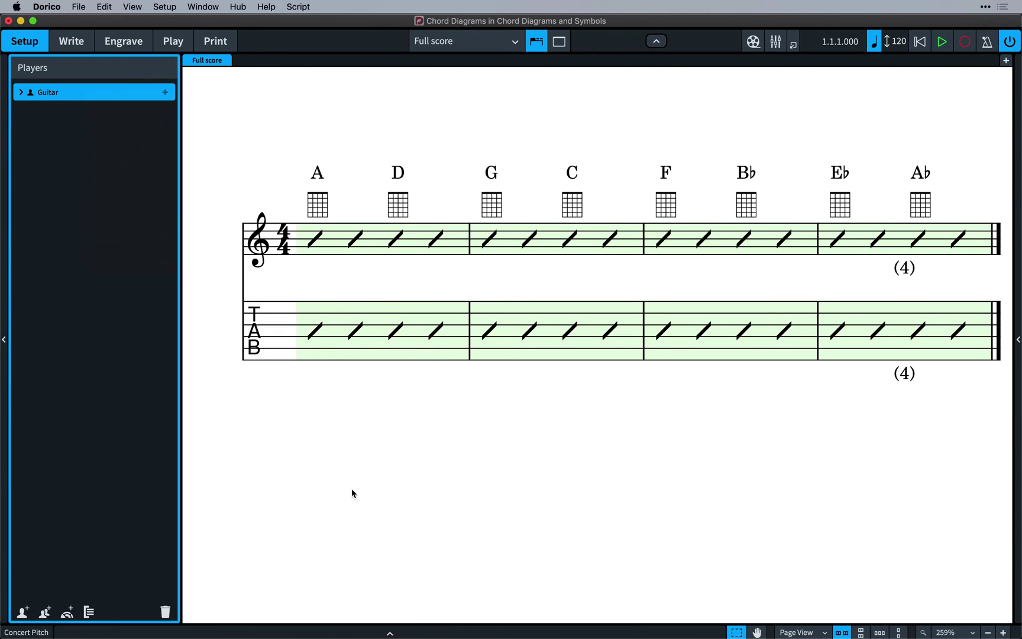
Step: In Engrave mode, create a new chord diagram named 'C'
{"action": "left_click", "coordinate": [138, 43]}
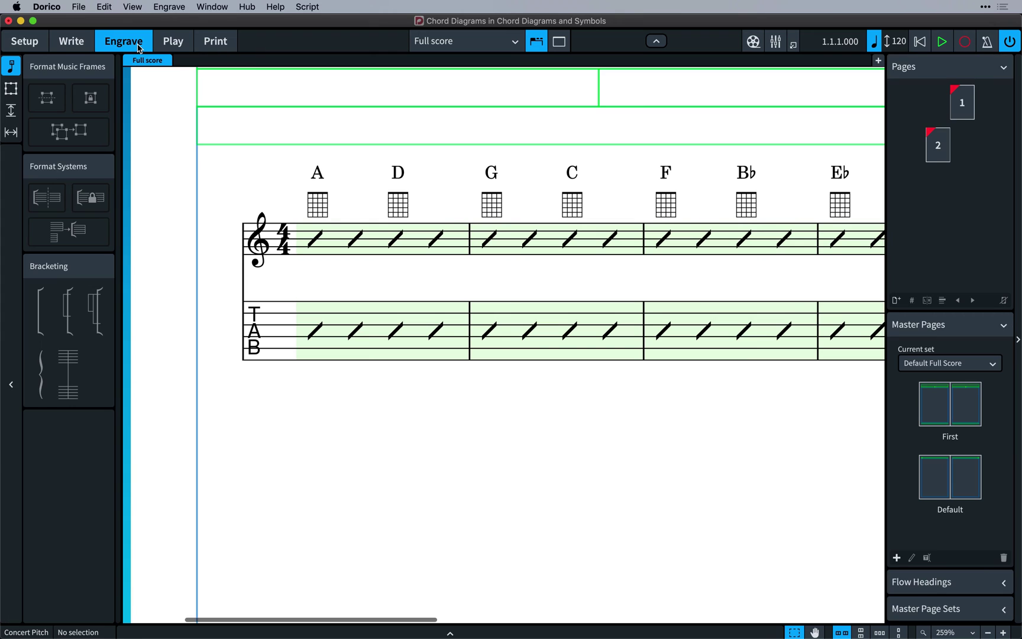
{"action": "left_click", "coordinate": [177, 7]}
{"action": "left_click", "coordinate": [227, 100]}
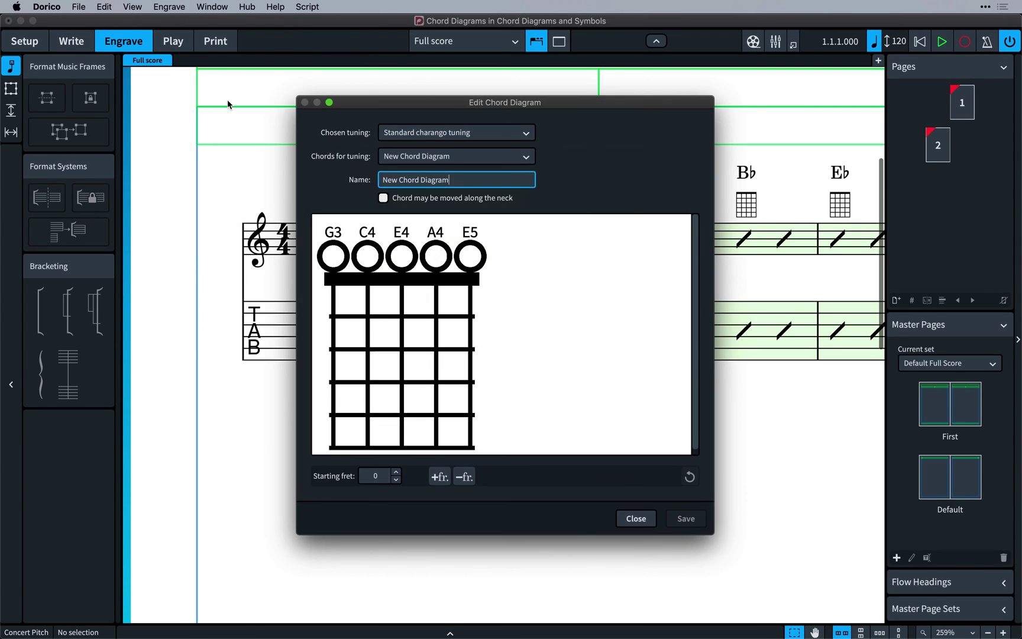
{"action": "left_click_drag", "start_coordinate": [462, 180], "coordinate": [370, 177]}
{"action": "type", "text": "C (AH"}
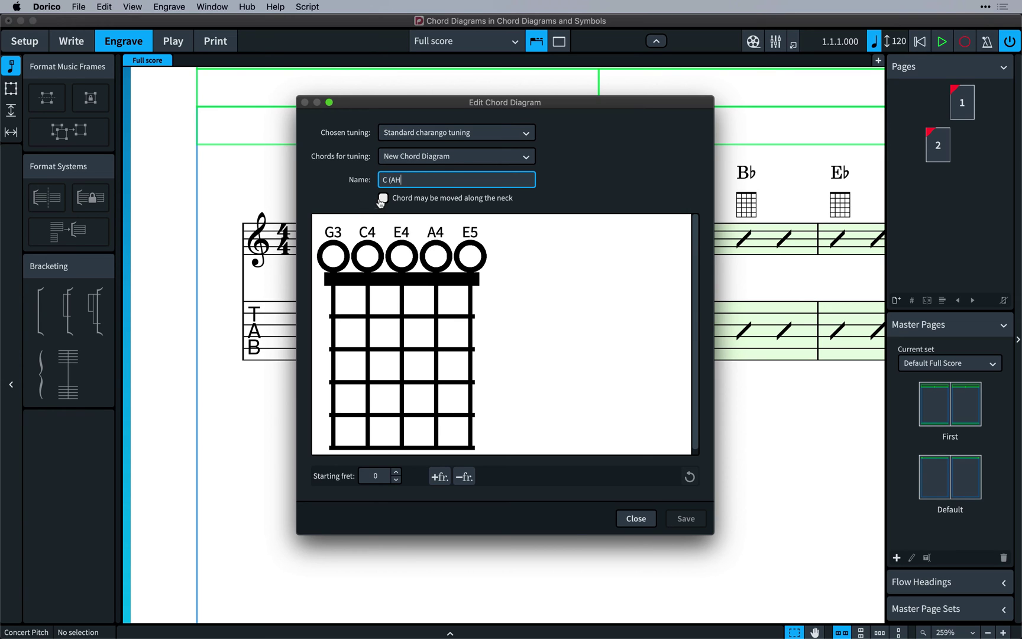
Step: Make the shape movable, mute G3, add a 3rd-fret barre on two strings, and save
{"action": "left_click", "coordinate": [383, 199]}
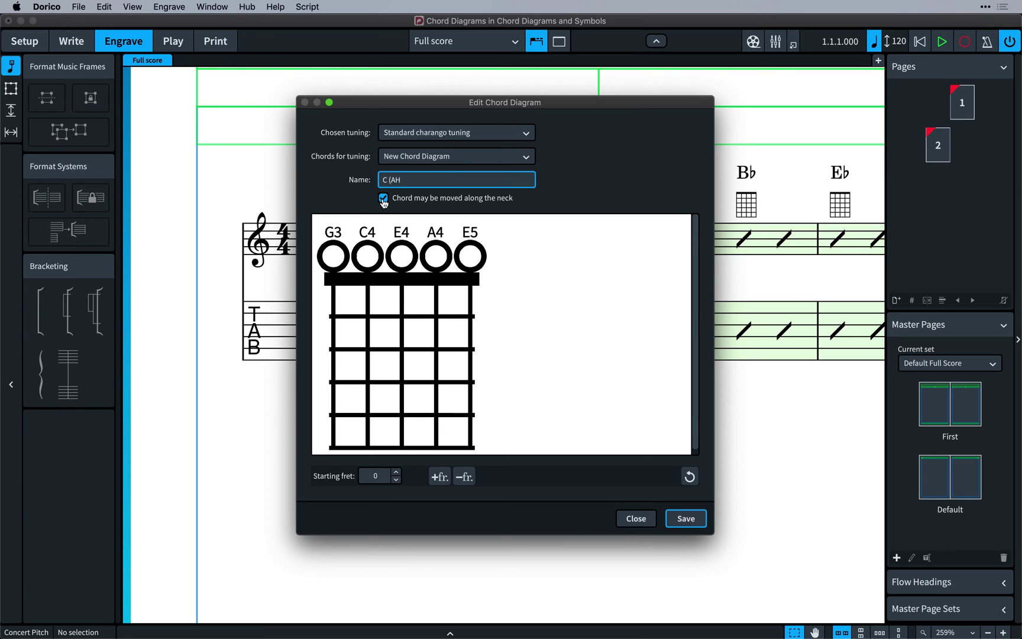
{"action": "left_click", "coordinate": [337, 260]}
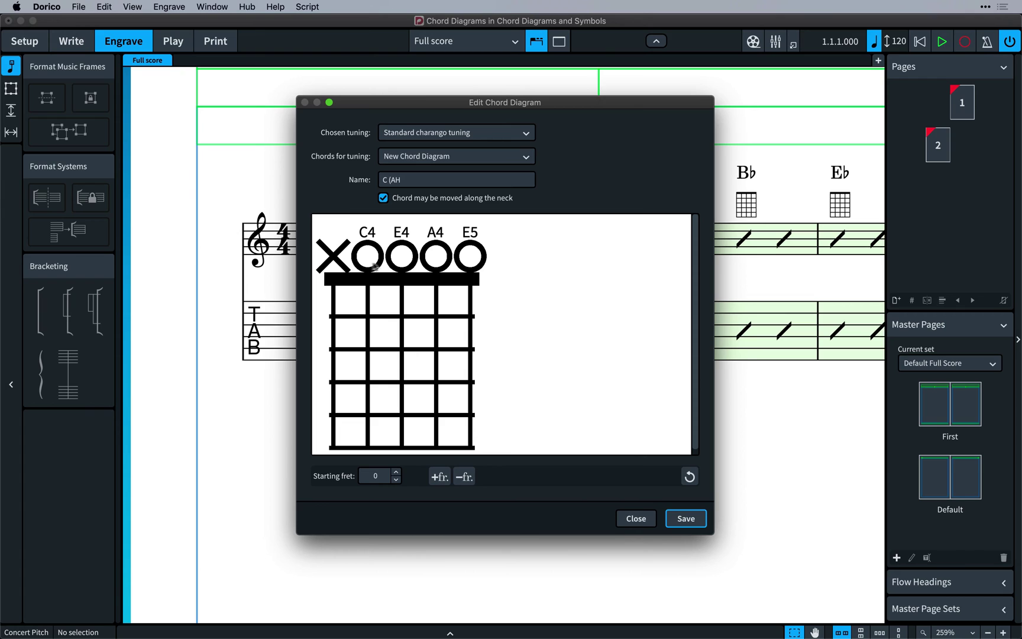
{"action": "left_click", "coordinate": [436, 366]}
{"action": "left_click", "coordinate": [470, 367]}
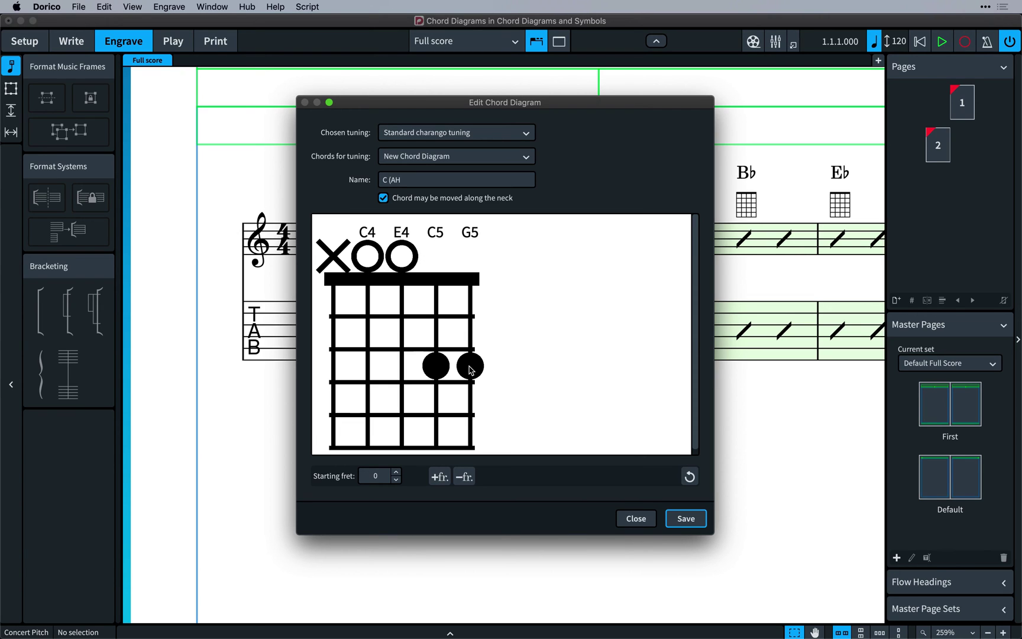
{"action": "left_click", "coordinate": [470, 370]}
{"action": "left_click", "coordinate": [681, 520]}
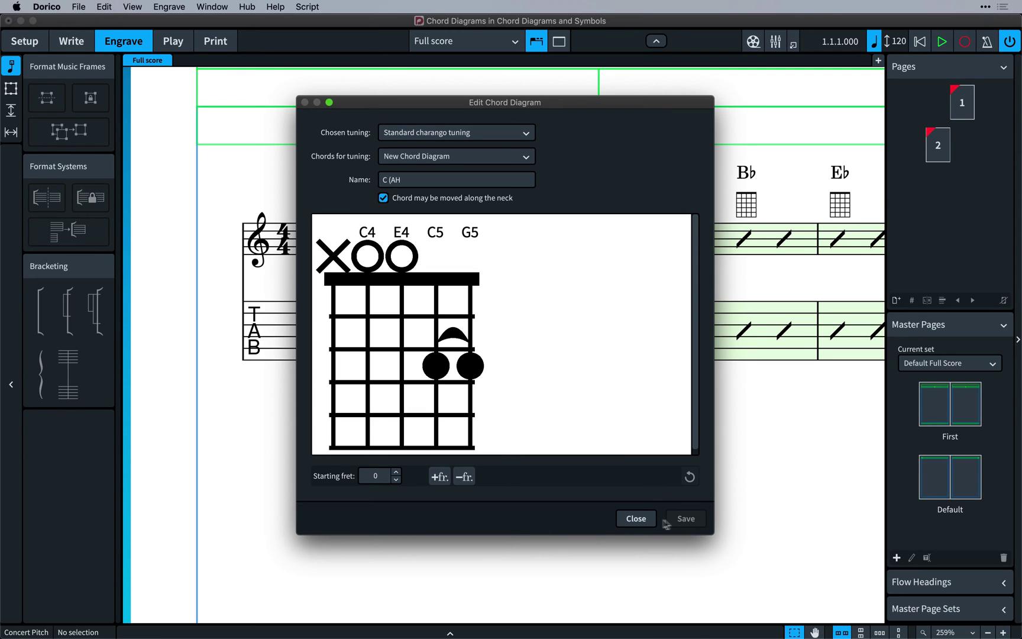
{"action": "left_click", "coordinate": [633, 519]}
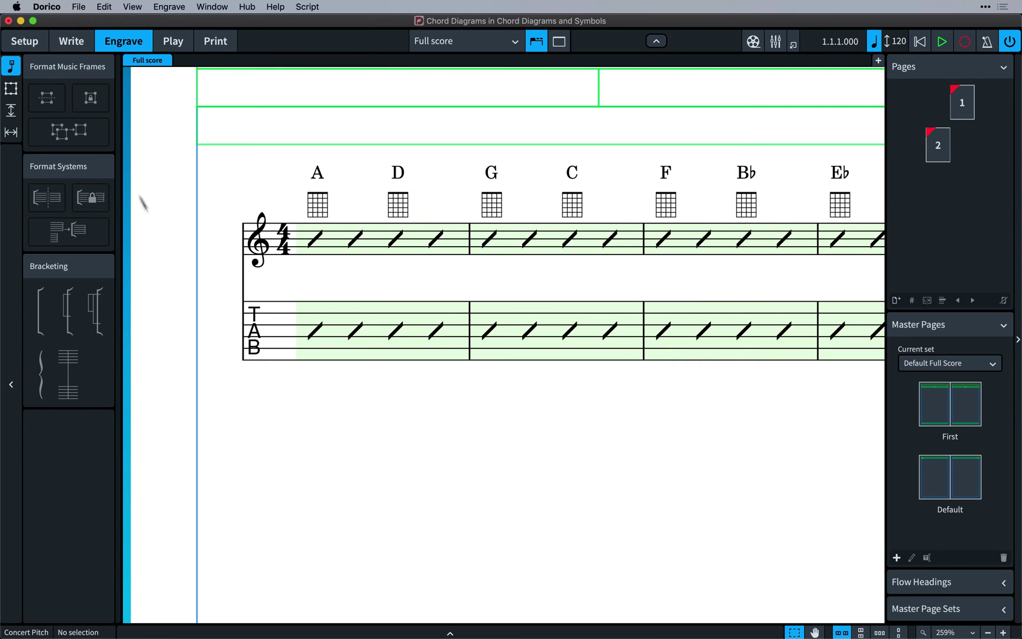
Step: Reselect the Guitar player's chord diagram tuning in Setup mode to redraw the diagrams
{"action": "left_click", "coordinate": [24, 41]}
{"action": "right_click", "coordinate": [58, 93]}
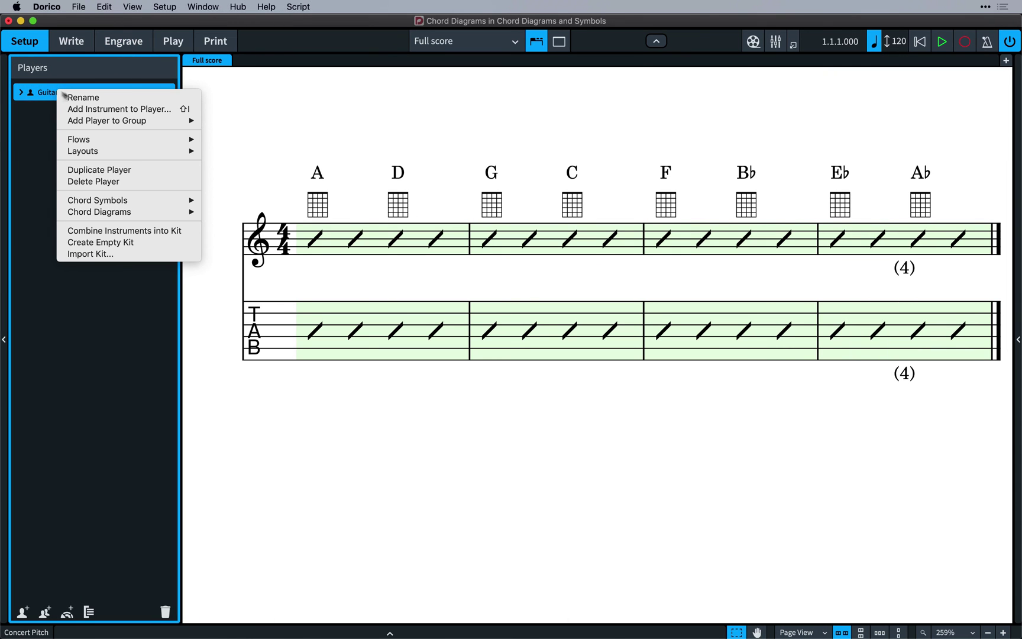
{"action": "mouse_move", "coordinate": [142, 211]}
{"action": "left_click", "coordinate": [321, 489]}
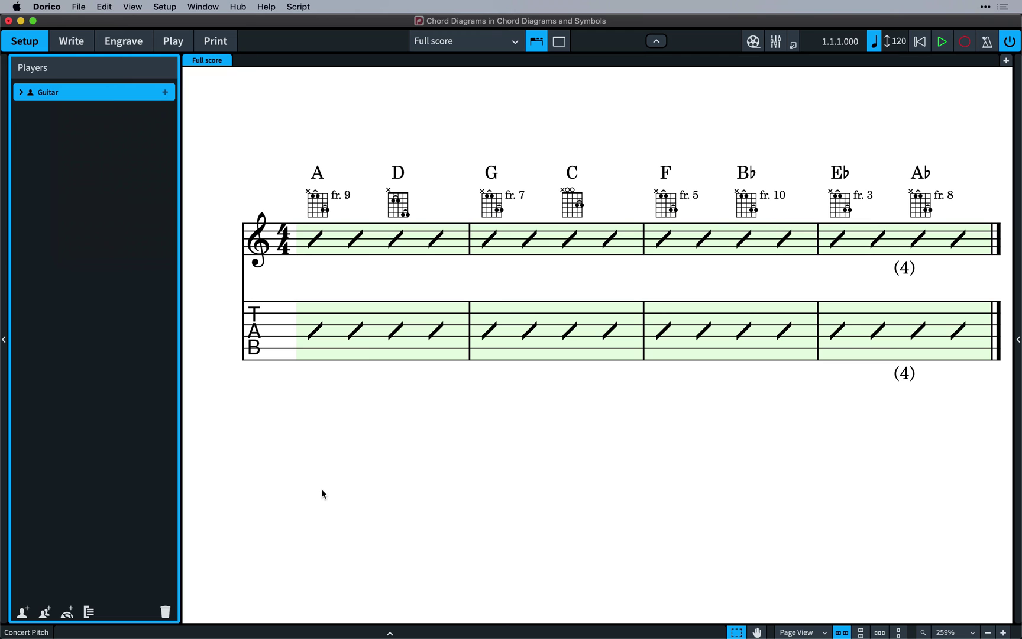
Step: Open Engraving Options at the Chord Diagrams Design page and scroll through its settings
{"action": "key", "text": "super+shift+e"}
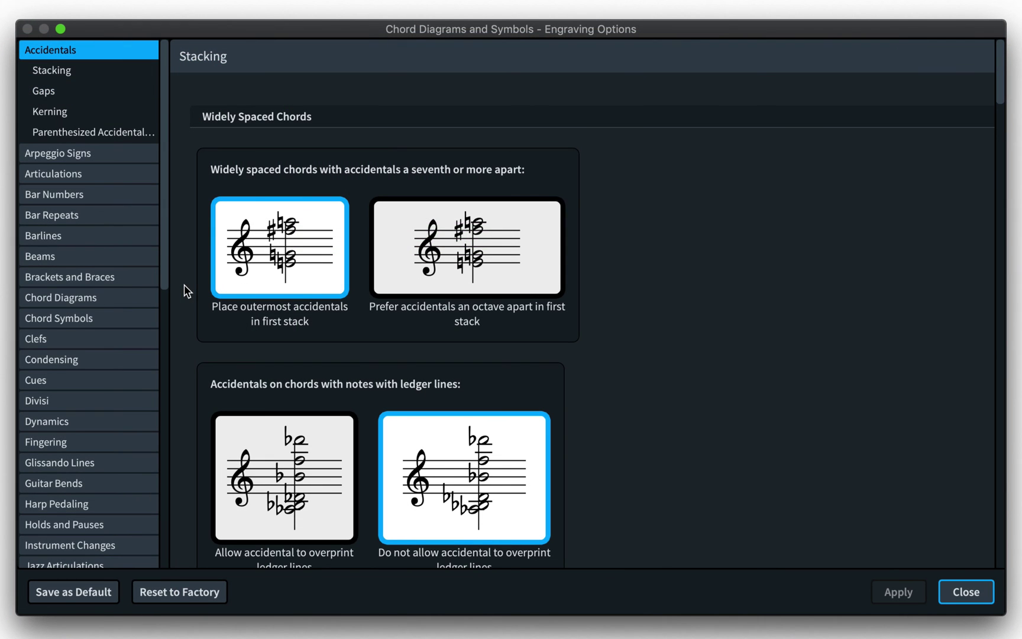
{"action": "left_click", "coordinate": [126, 297]}
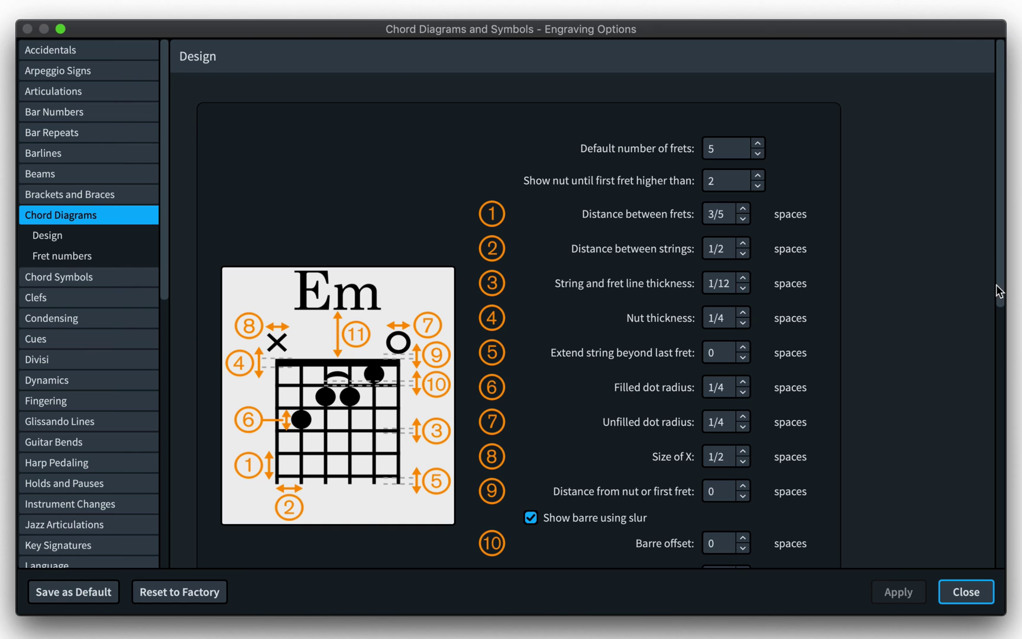
{"action": "left_click_drag", "start_coordinate": [1001, 286], "coordinate": [1004, 355]}
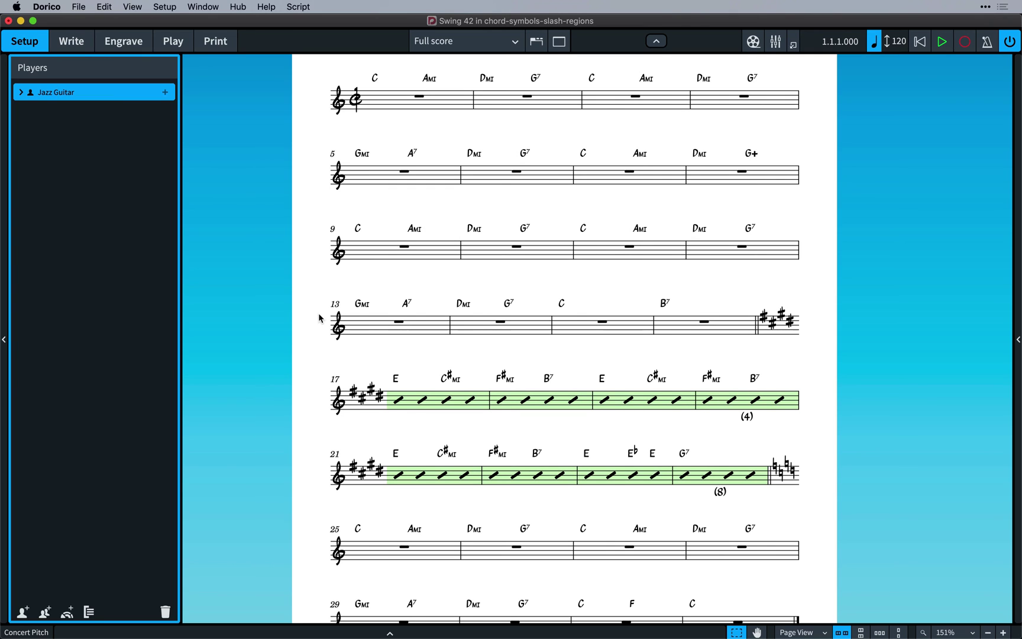
Step: Set the Jazz Guitar player's chord symbols to Show in Chord Symbol and Slash Regions
{"action": "scroll", "coordinate": [408, 421], "scroll_direction": "down", "scroll_amount": 5}
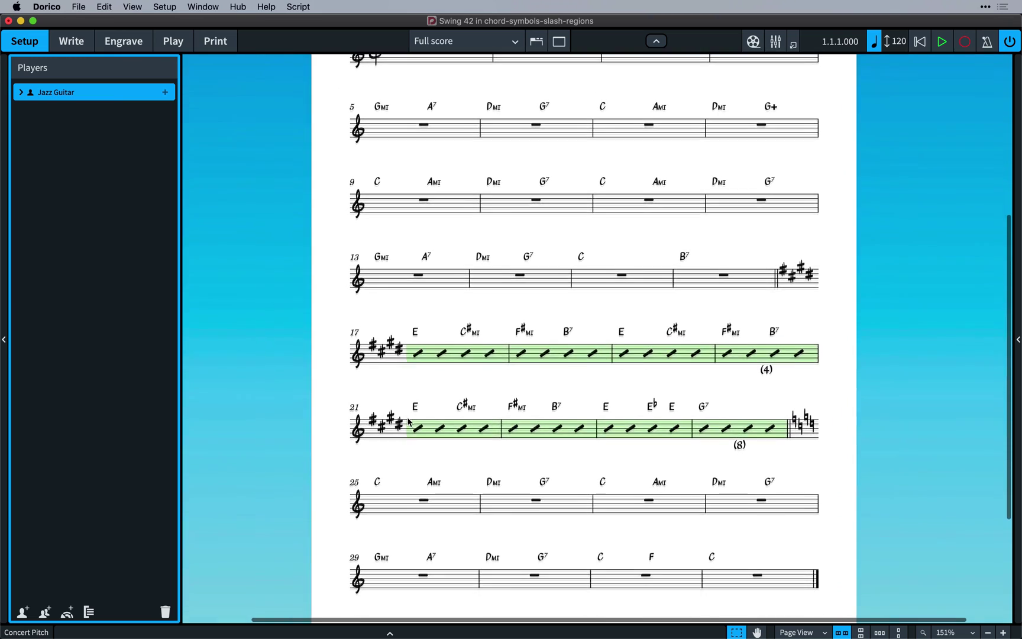
{"action": "scroll", "coordinate": [395, 322], "scroll_direction": "up", "scroll_amount": 5}
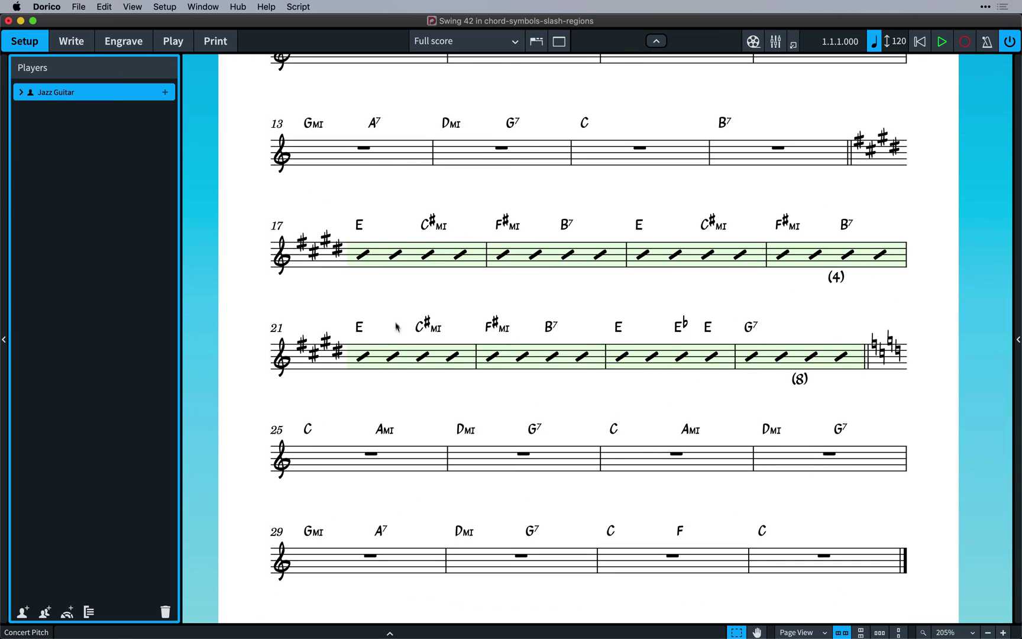
{"action": "scroll", "coordinate": [419, 408], "scroll_direction": "down", "scroll_amount": 1}
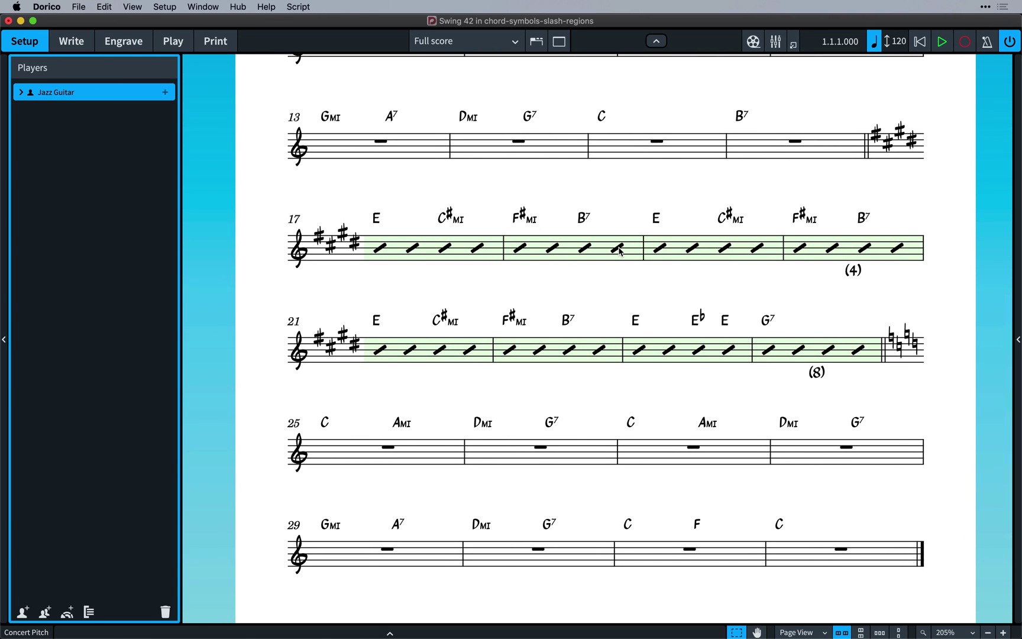
{"action": "right_click", "coordinate": [106, 100]}
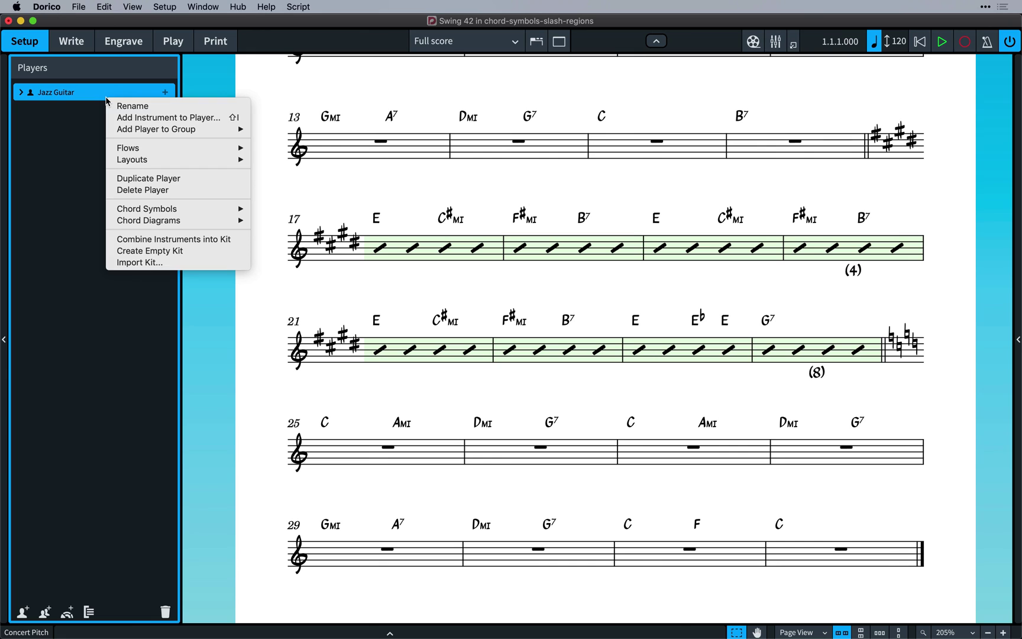
{"action": "mouse_move", "coordinate": [204, 208]}
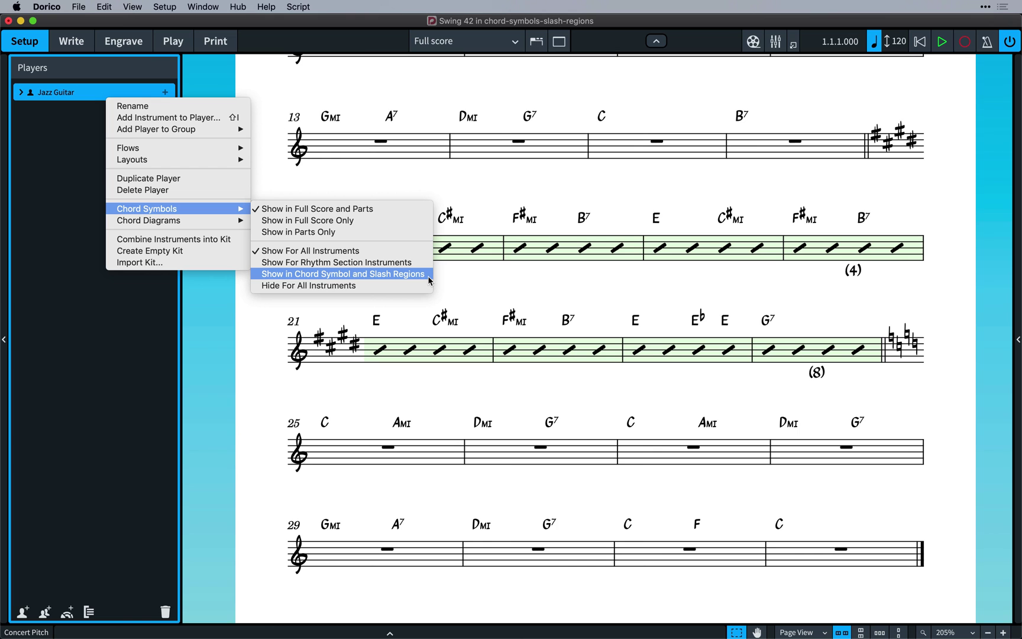
{"action": "left_click", "coordinate": [343, 273]}
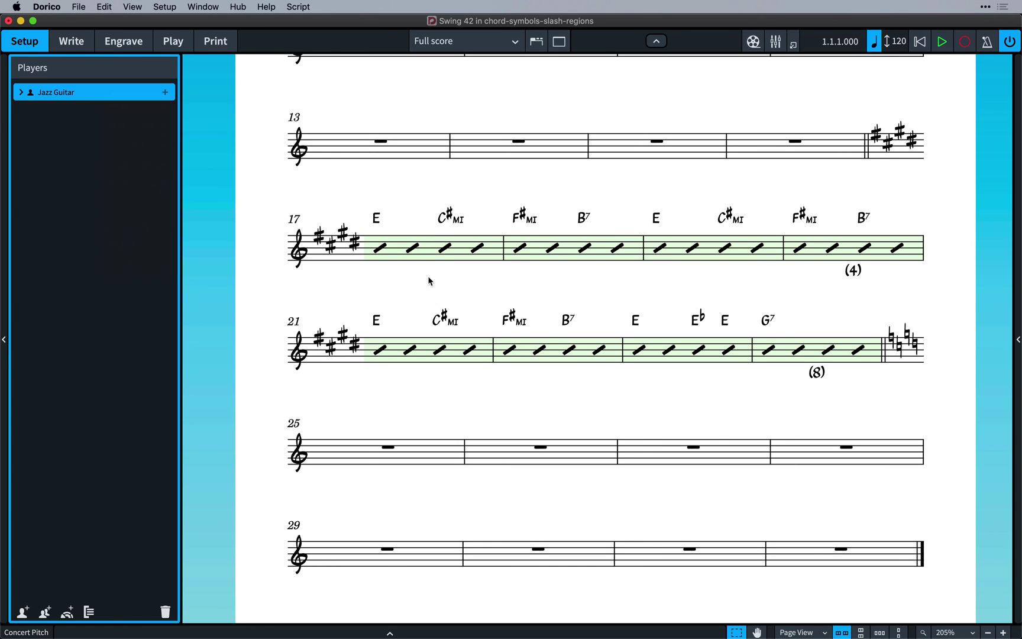
{"action": "scroll", "coordinate": [429, 304], "scroll_direction": "up", "scroll_amount": 3}
{"action": "scroll", "coordinate": [430, 310], "scroll_direction": "up", "scroll_amount": 3}
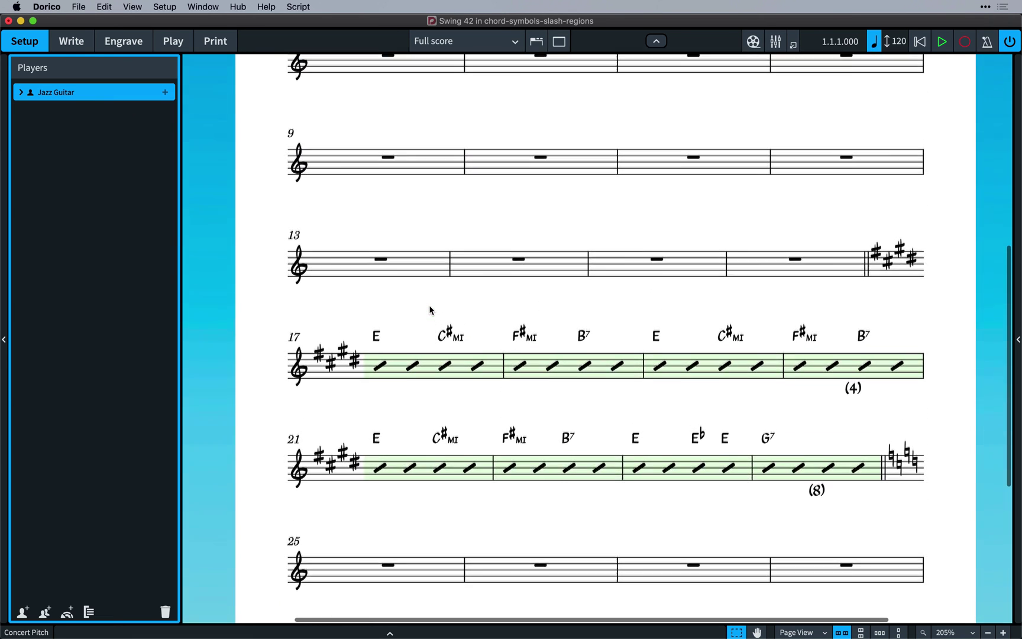
{"action": "scroll", "coordinate": [423, 317], "scroll_direction": "down", "scroll_amount": 3}
{"action": "scroll", "coordinate": [424, 317], "scroll_direction": "up", "scroll_amount": 2}
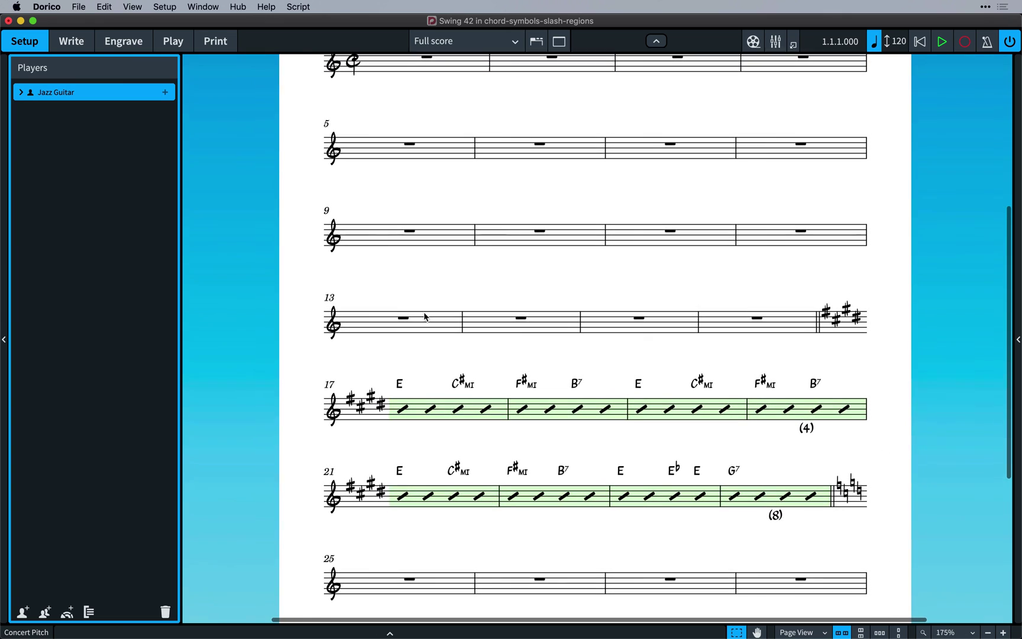
Step: In Write mode, create a chord symbol region over bars 5–8, adjust its end, and deselect it
{"action": "left_click", "coordinate": [72, 40]}
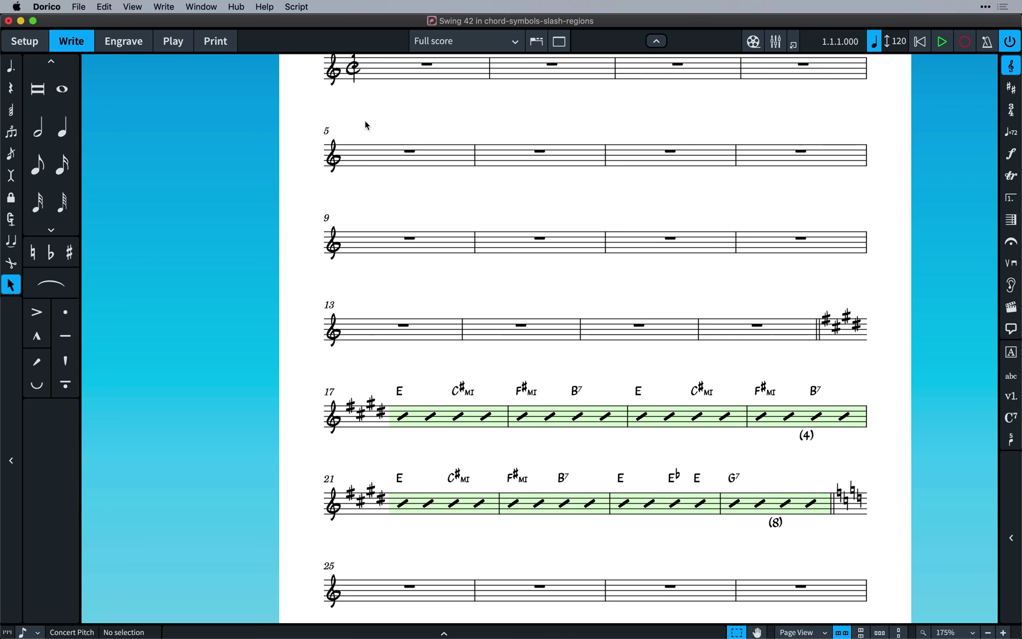
{"action": "left_click_drag", "start_coordinate": [365, 122], "coordinate": [802, 193]}
{"action": "left_click", "coordinate": [164, 6]}
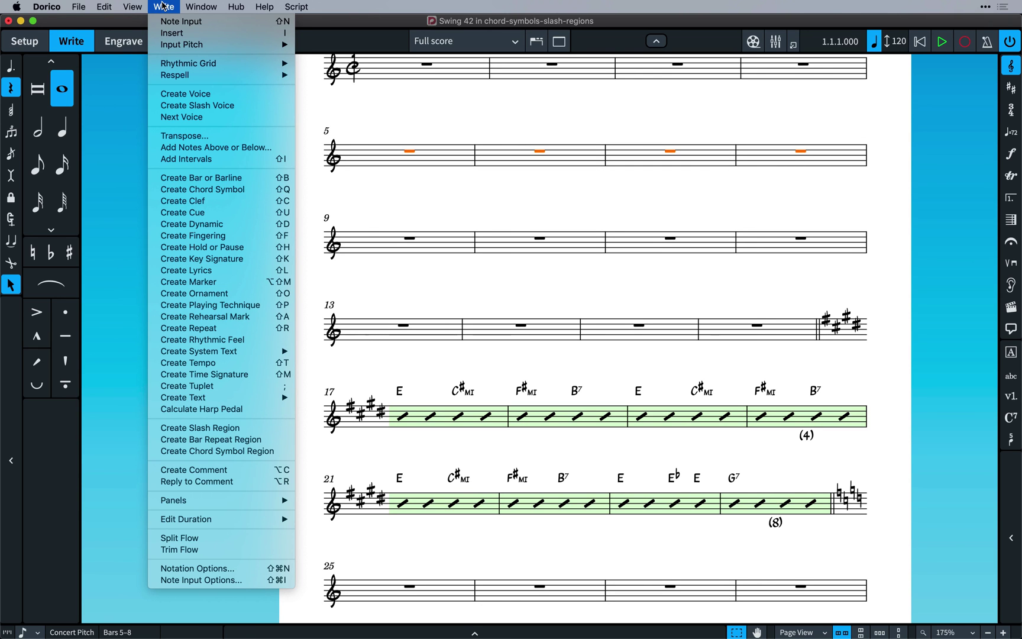
{"action": "left_click", "coordinate": [290, 452]}
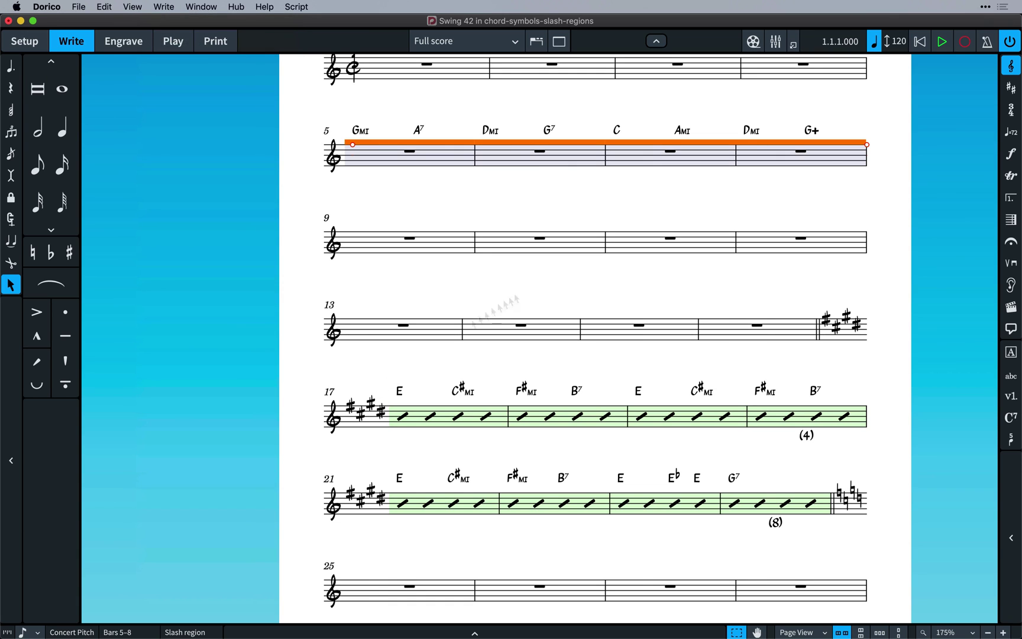
{"action": "mouse_move", "coordinate": [863, 148]}
{"action": "left_mouse_down"}
{"action": "mouse_move", "coordinate": [738, 153]}
{"action": "mouse_move", "coordinate": [869, 147]}
{"action": "left_mouse_up"}
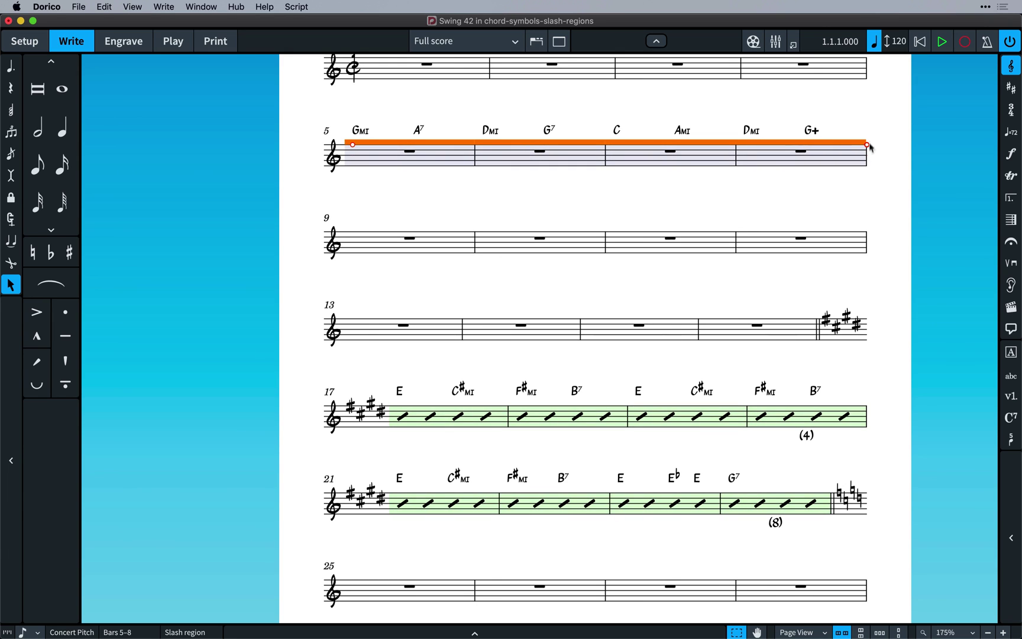
{"action": "left_click", "coordinate": [879, 188]}
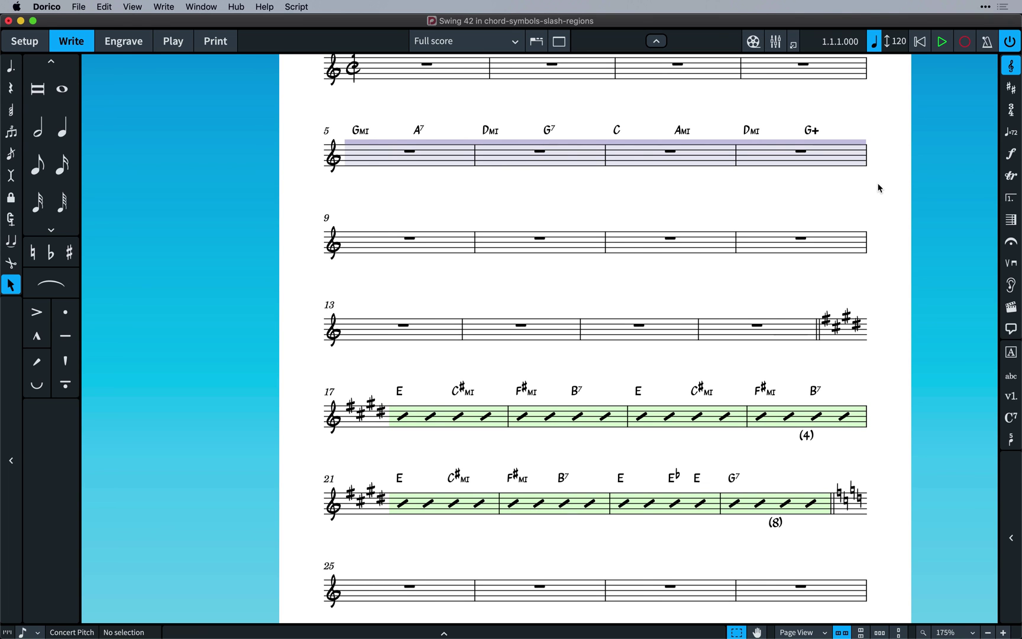
{"action": "scroll", "coordinate": [878, 188], "scroll_direction": "up", "scroll_amount": 3}
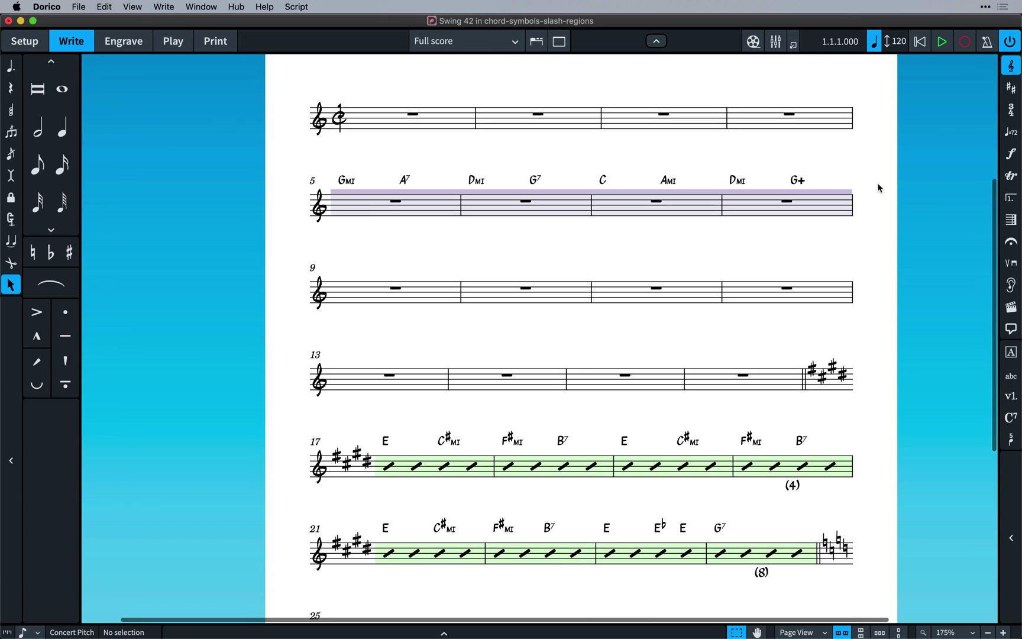